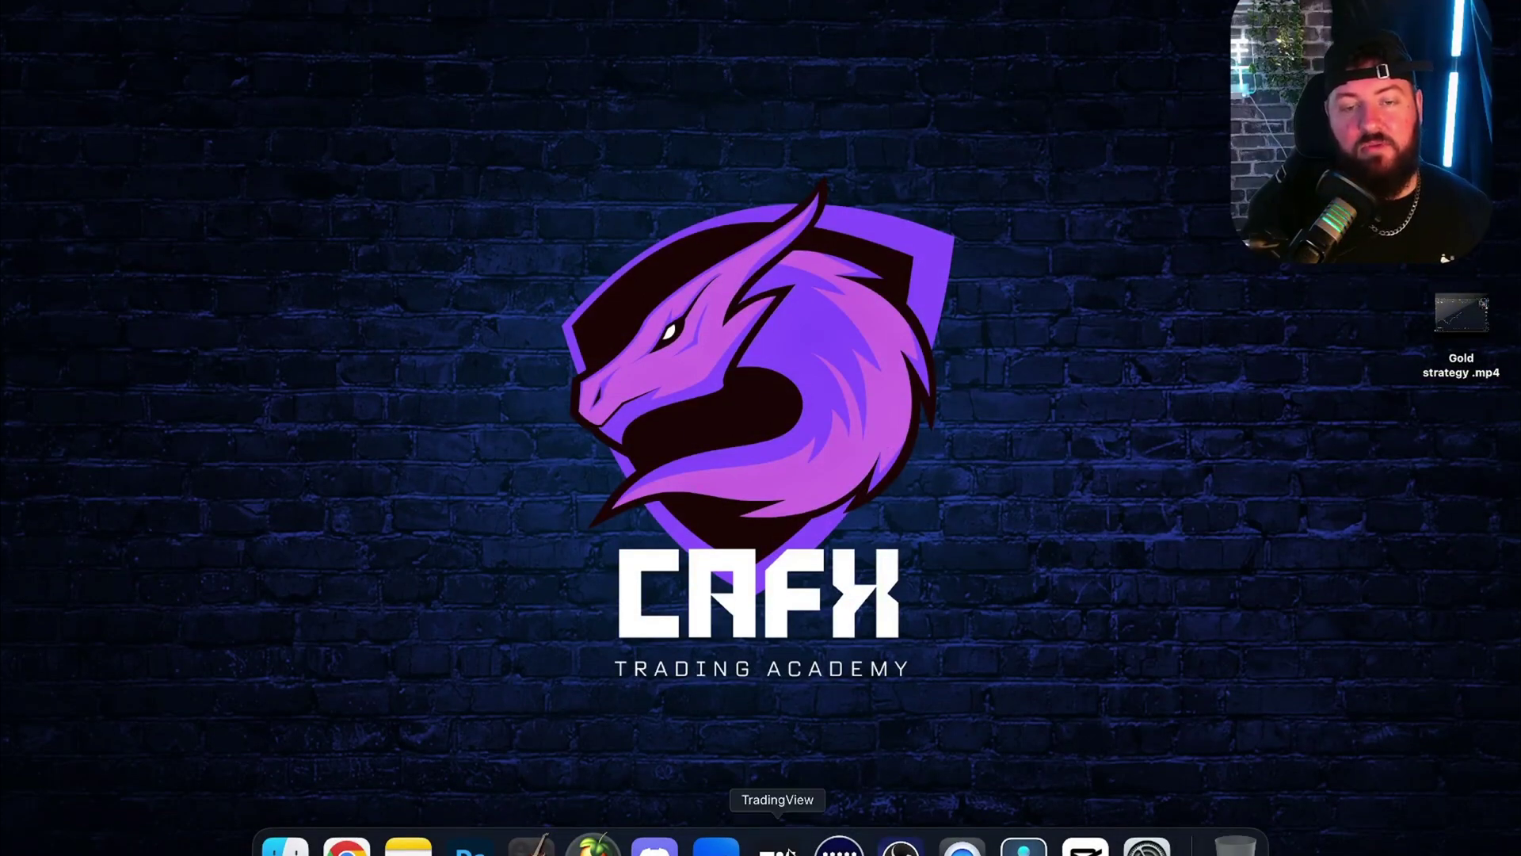
- Switch to TradingView and hide the watchlist beside the 4h XAUUSD chart
click(786, 850)
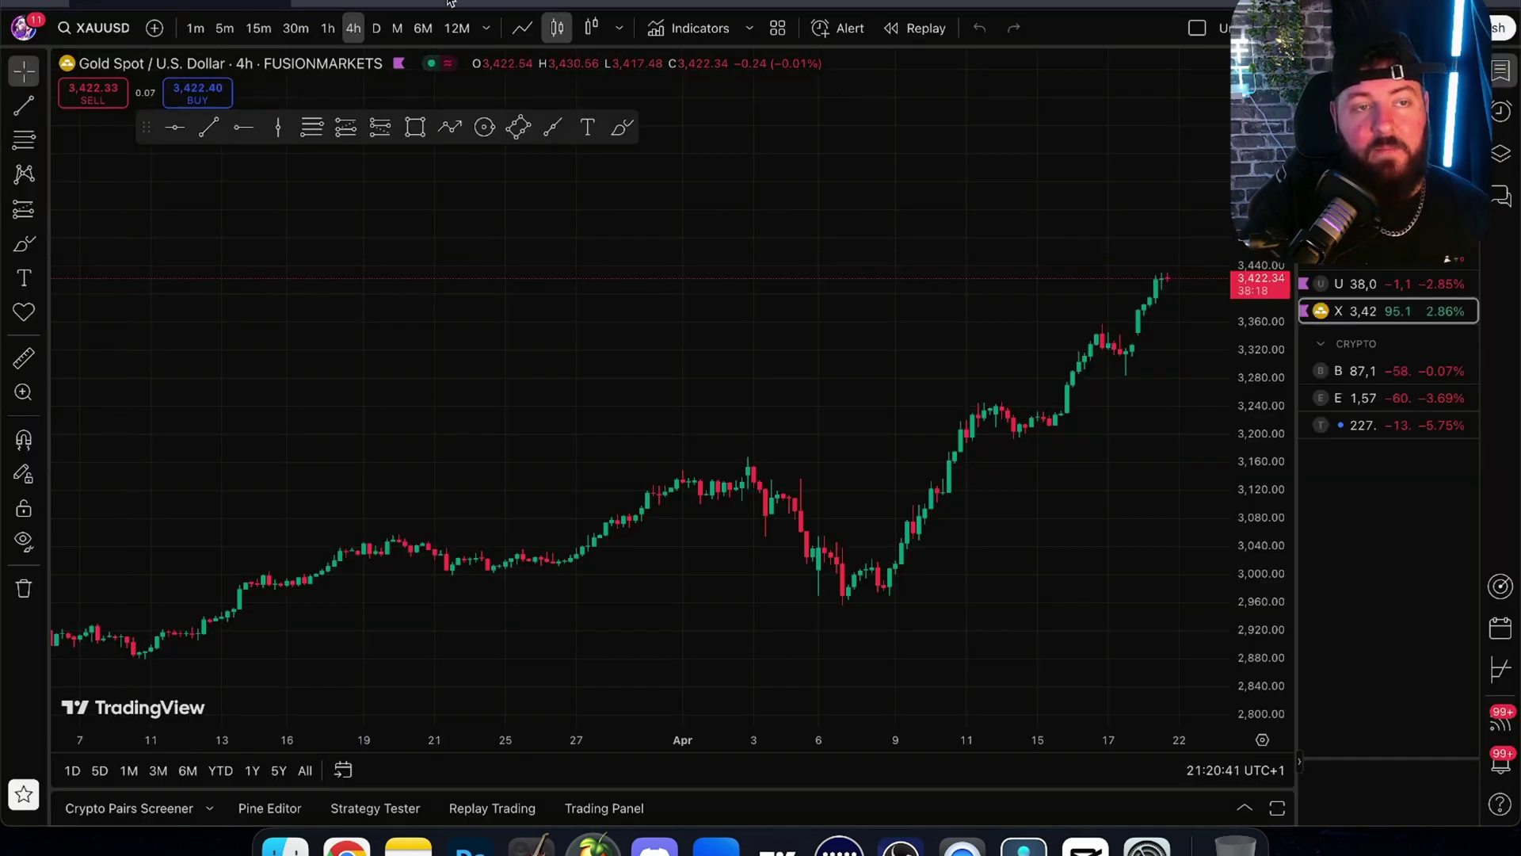
drag(910, 303, 427, 363)
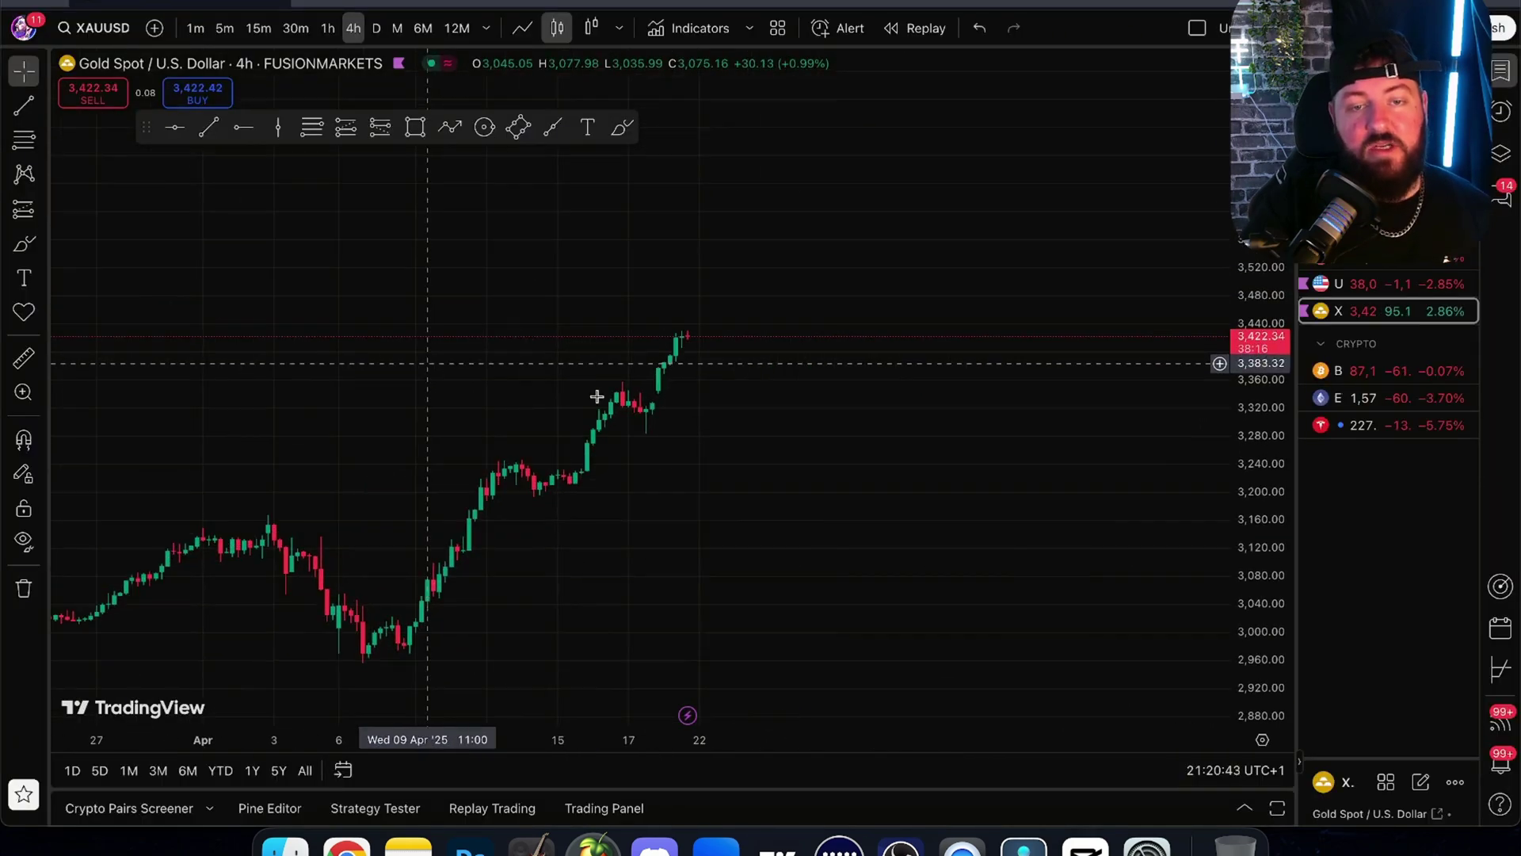
click(1501, 71)
drag(870, 255, 777, 220)
scroll(784, 348, down, 2)
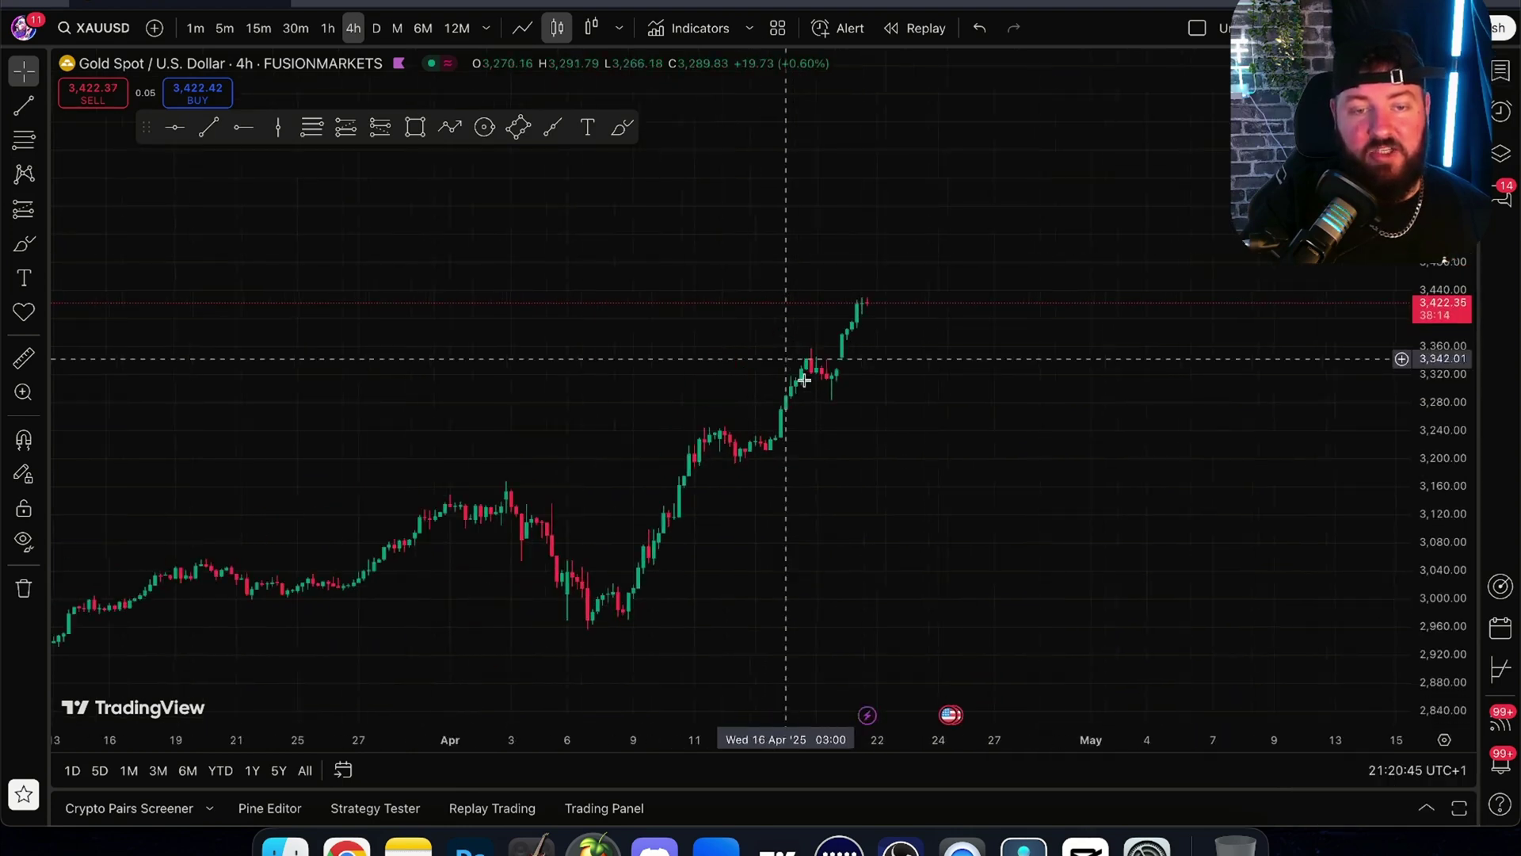
drag(664, 343, 654, 343)
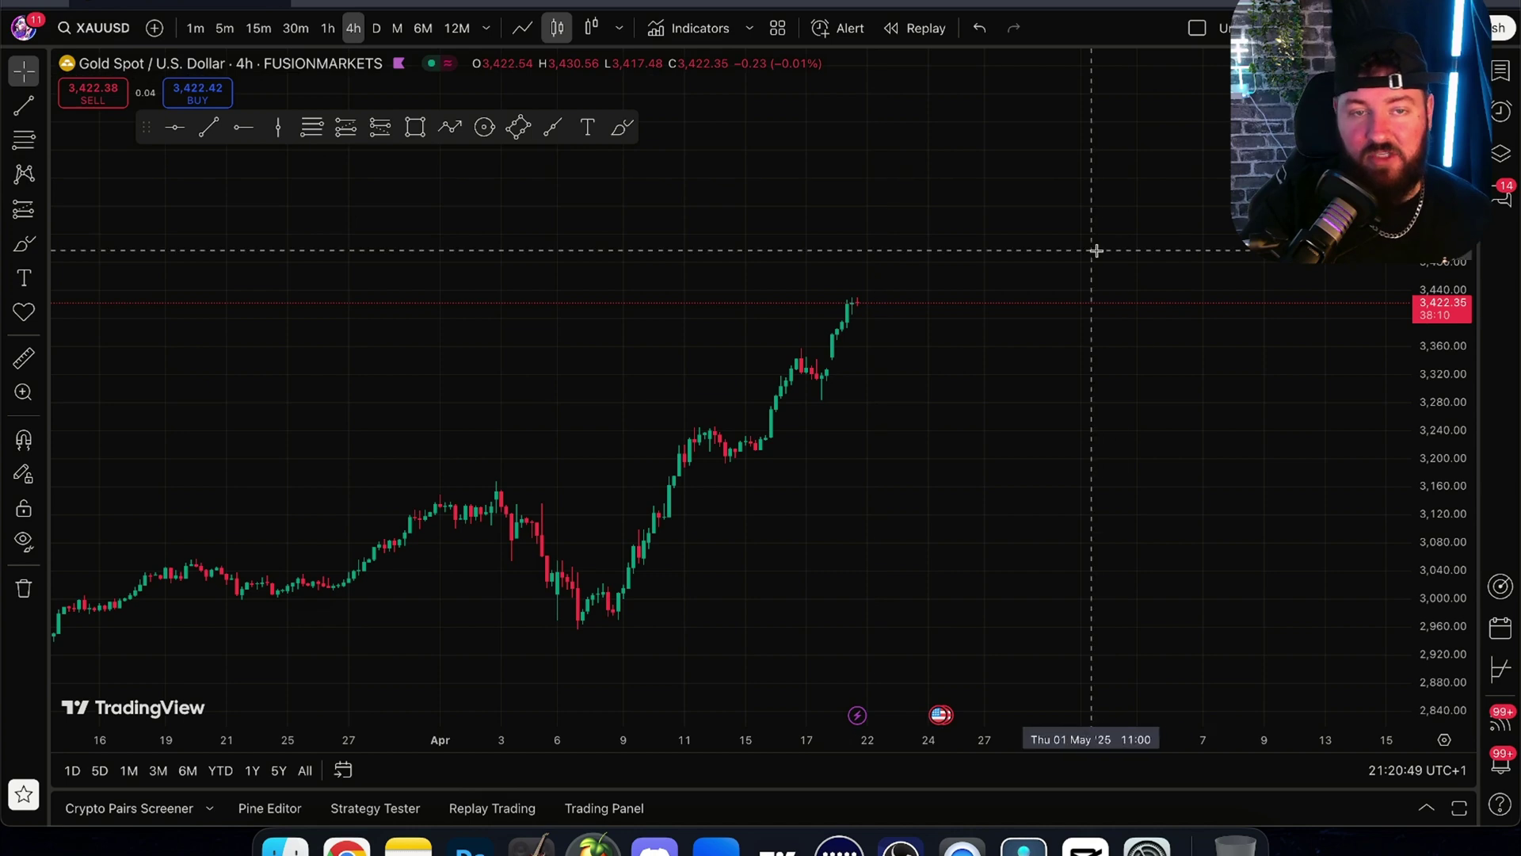
mouse_move(852, 334)
mouse_down()
mouse_move(826, 333)
mouse_move(855, 320)
mouse_up()
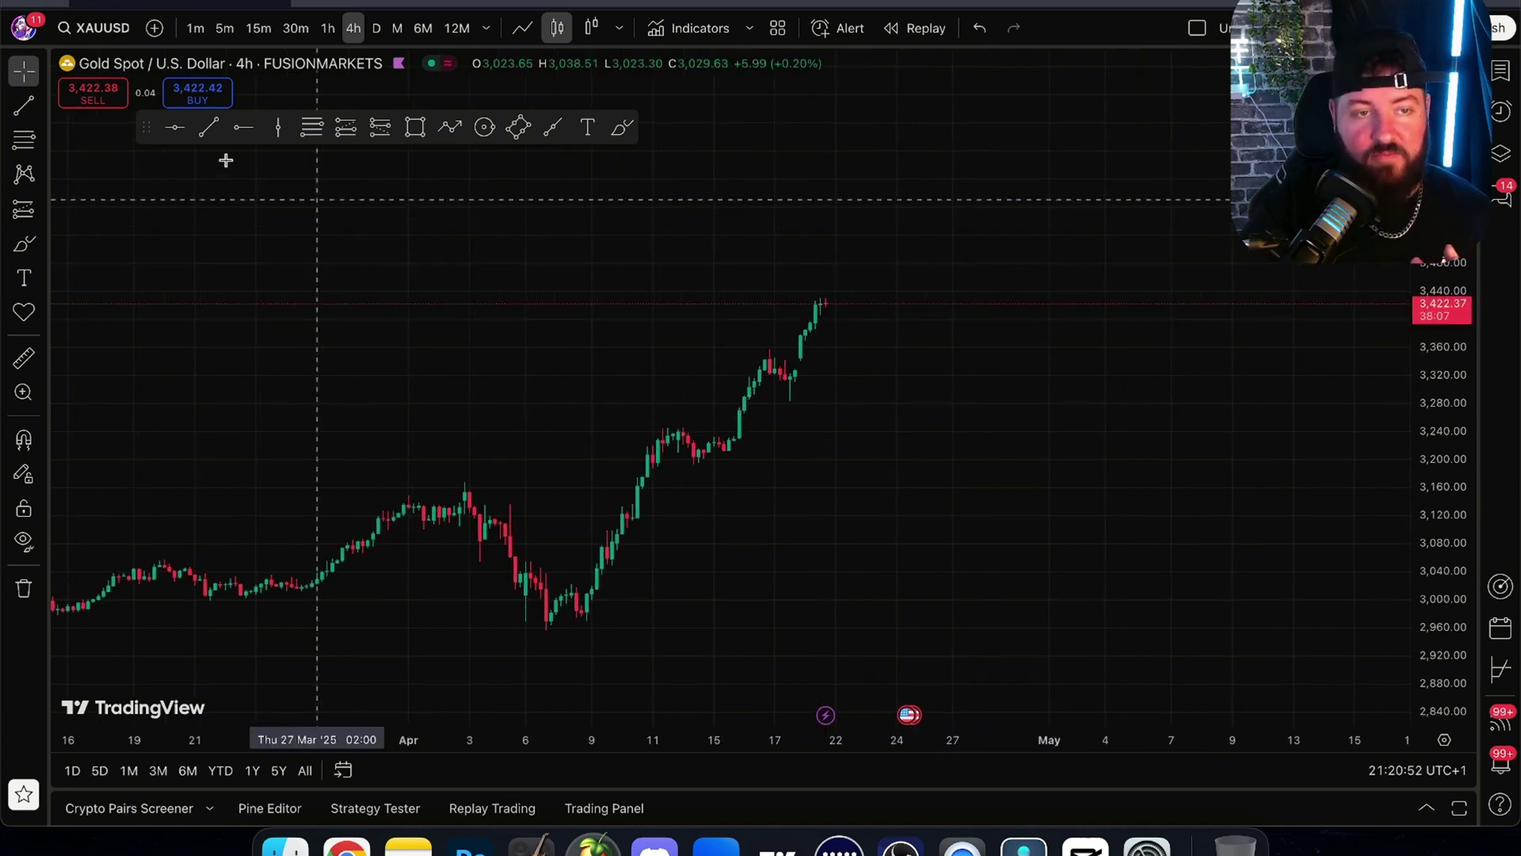
- Remove the Trend Line, Ray, Horizontal Line, Horizontal Ray and Vertical Line tools from the favorites
click(44, 111)
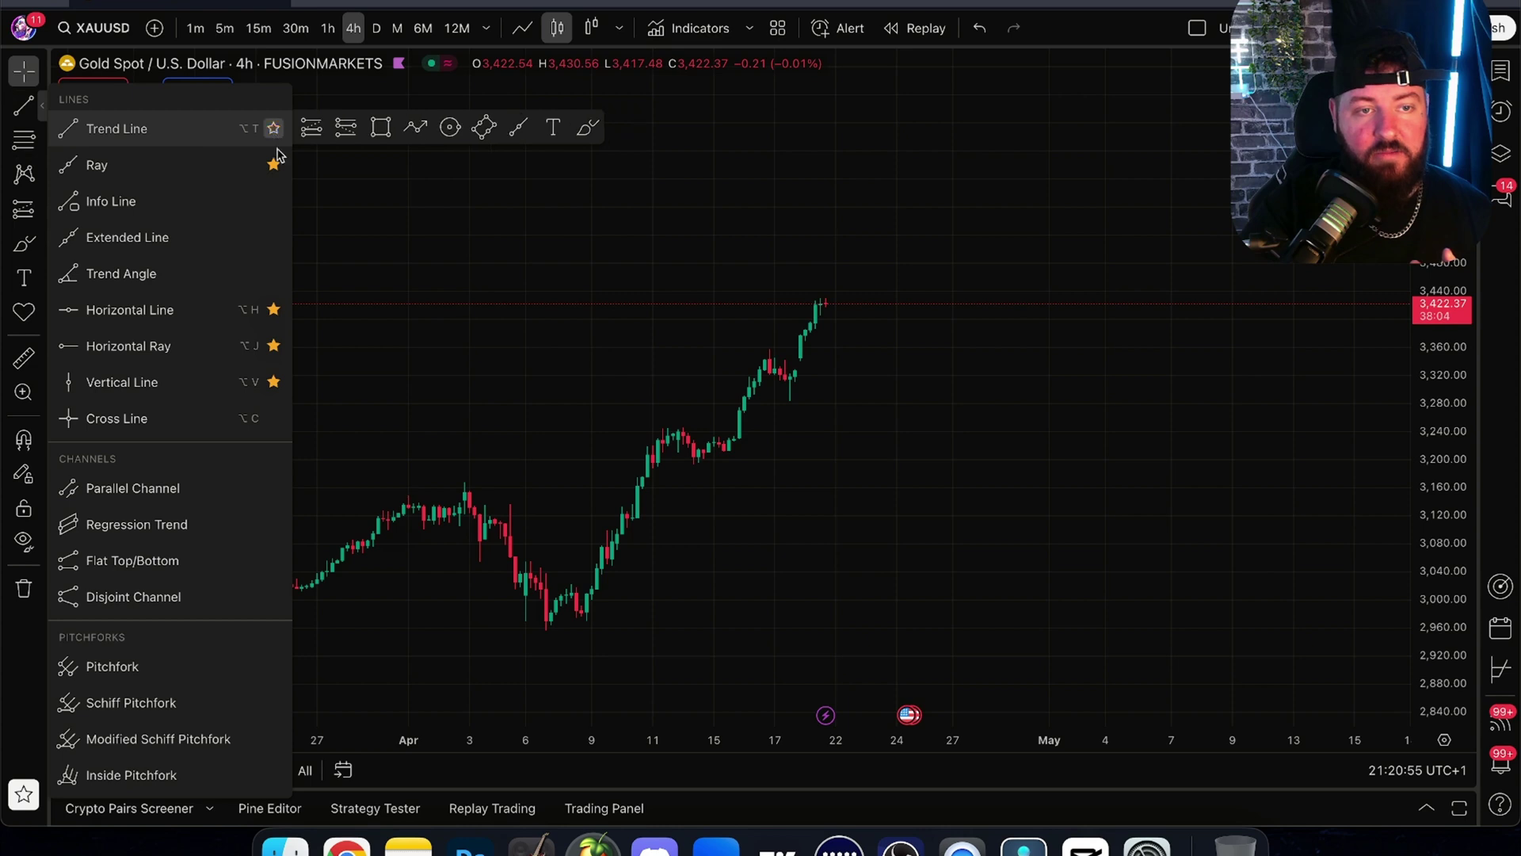
click(273, 310)
click(275, 346)
click(275, 382)
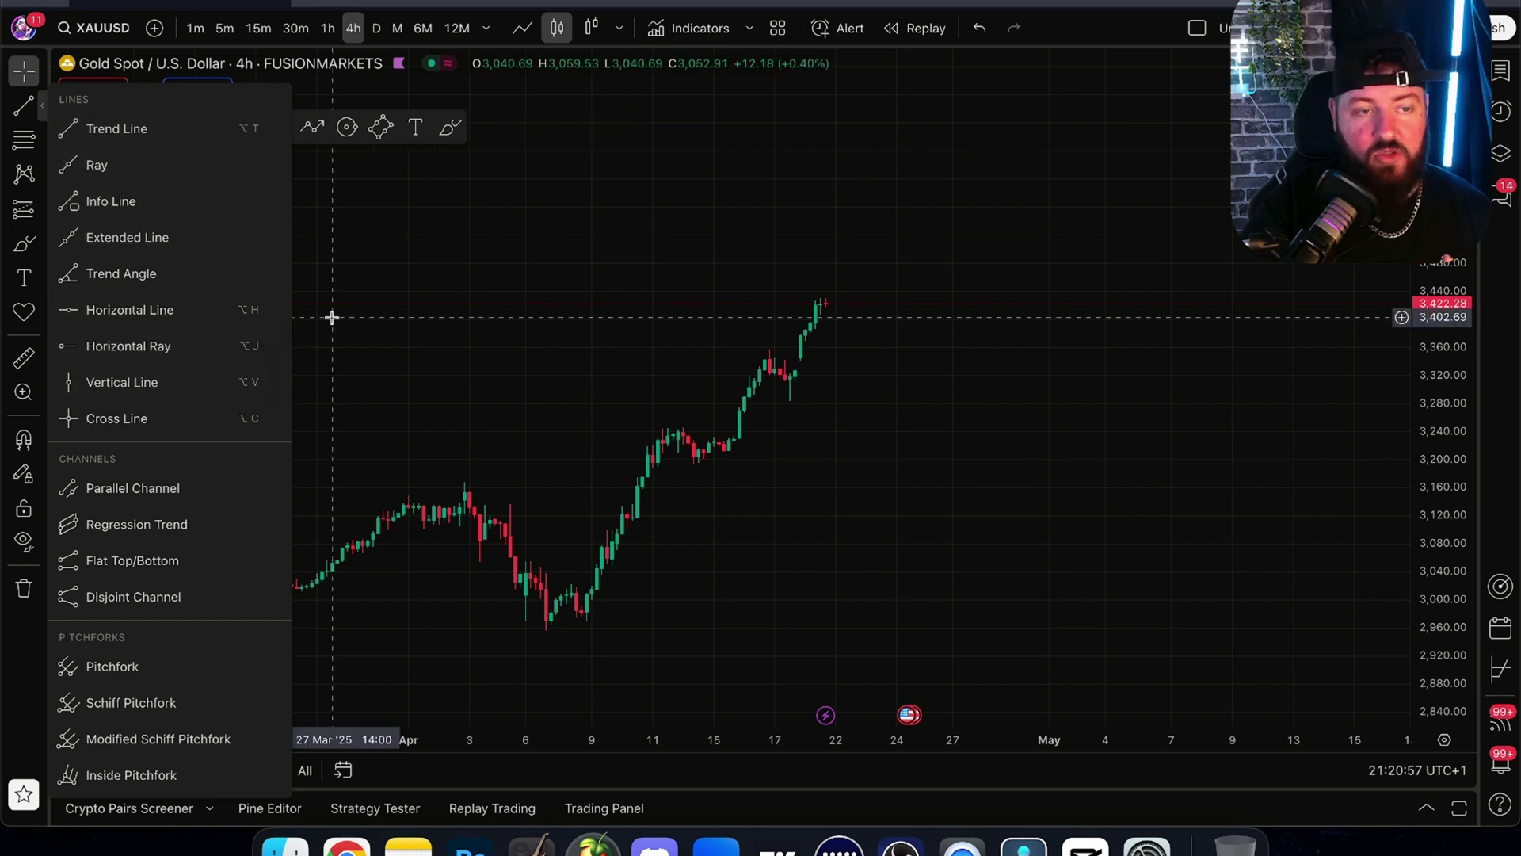
click(333, 313)
- Remove the Long Position and Short Position tools from the favorites
click(42, 209)
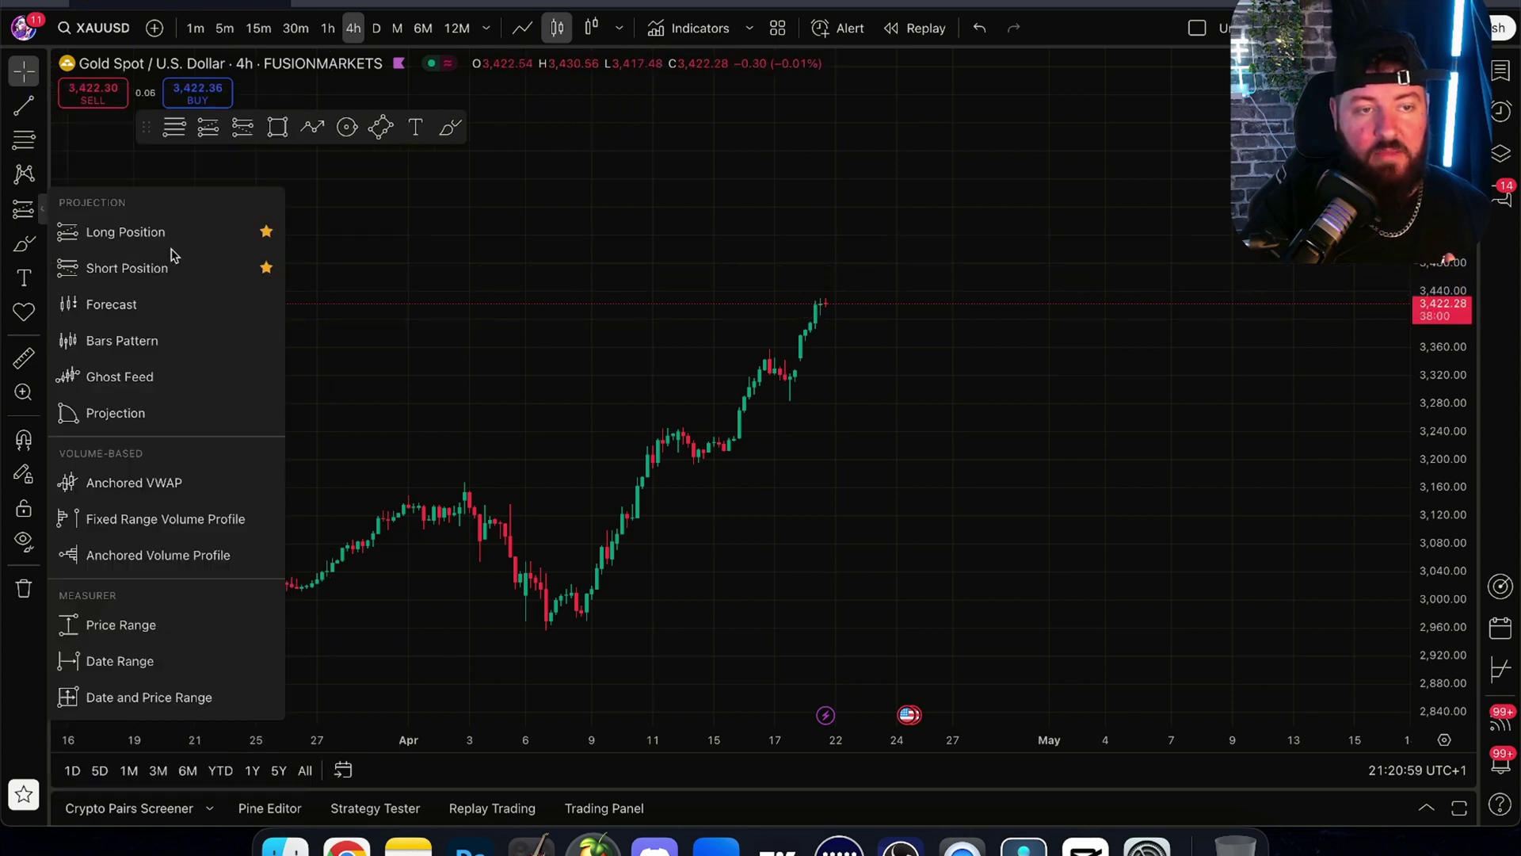
click(265, 232)
click(269, 271)
click(168, 161)
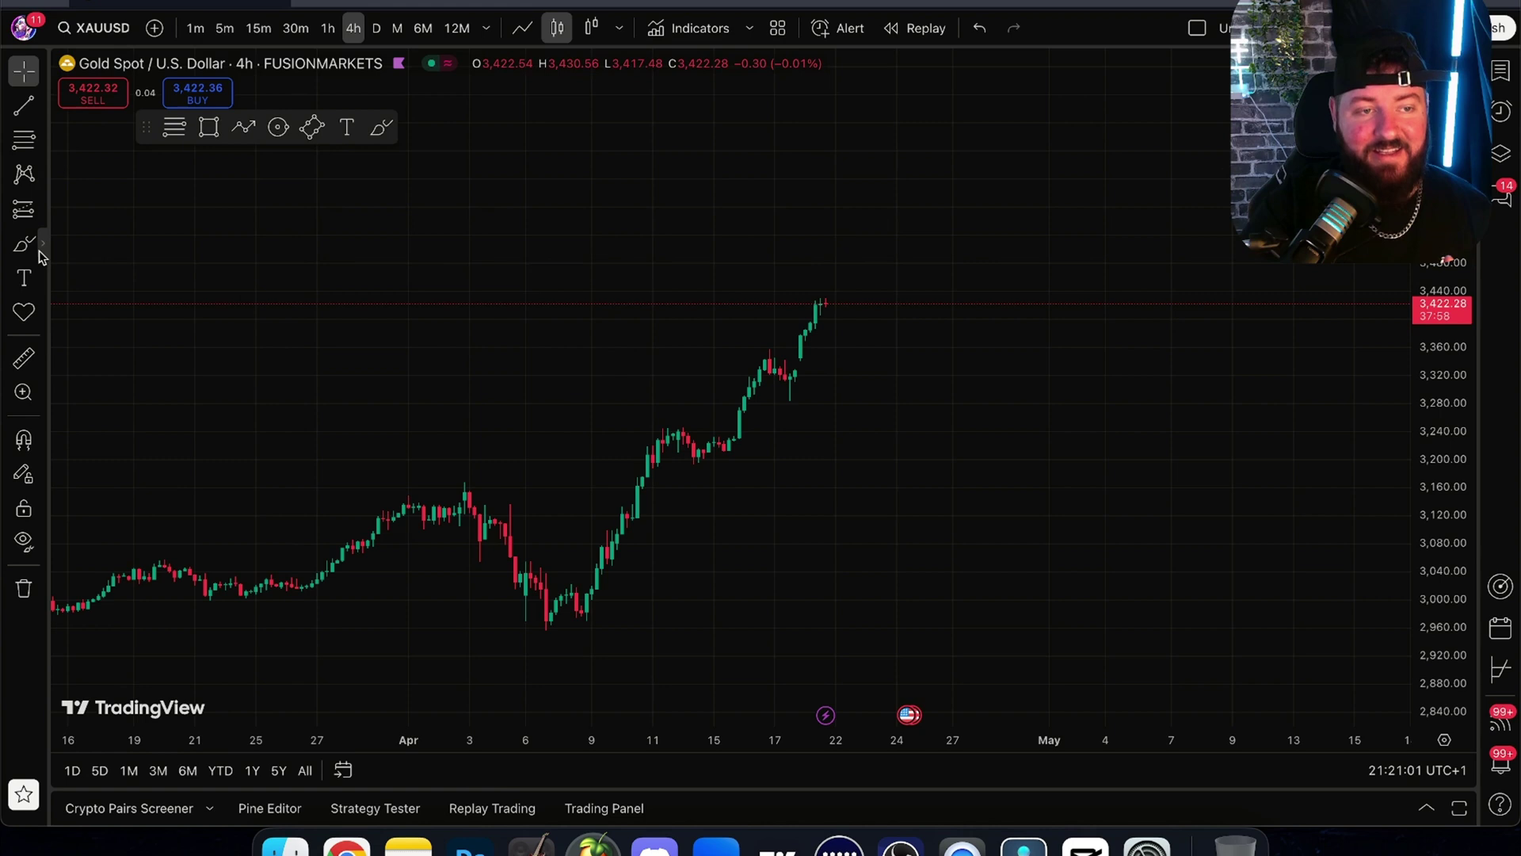
- Remove the Rectangle, Rotated Rectangle and Path shapes from the favorites
click(42, 248)
click(256, 477)
click(257, 513)
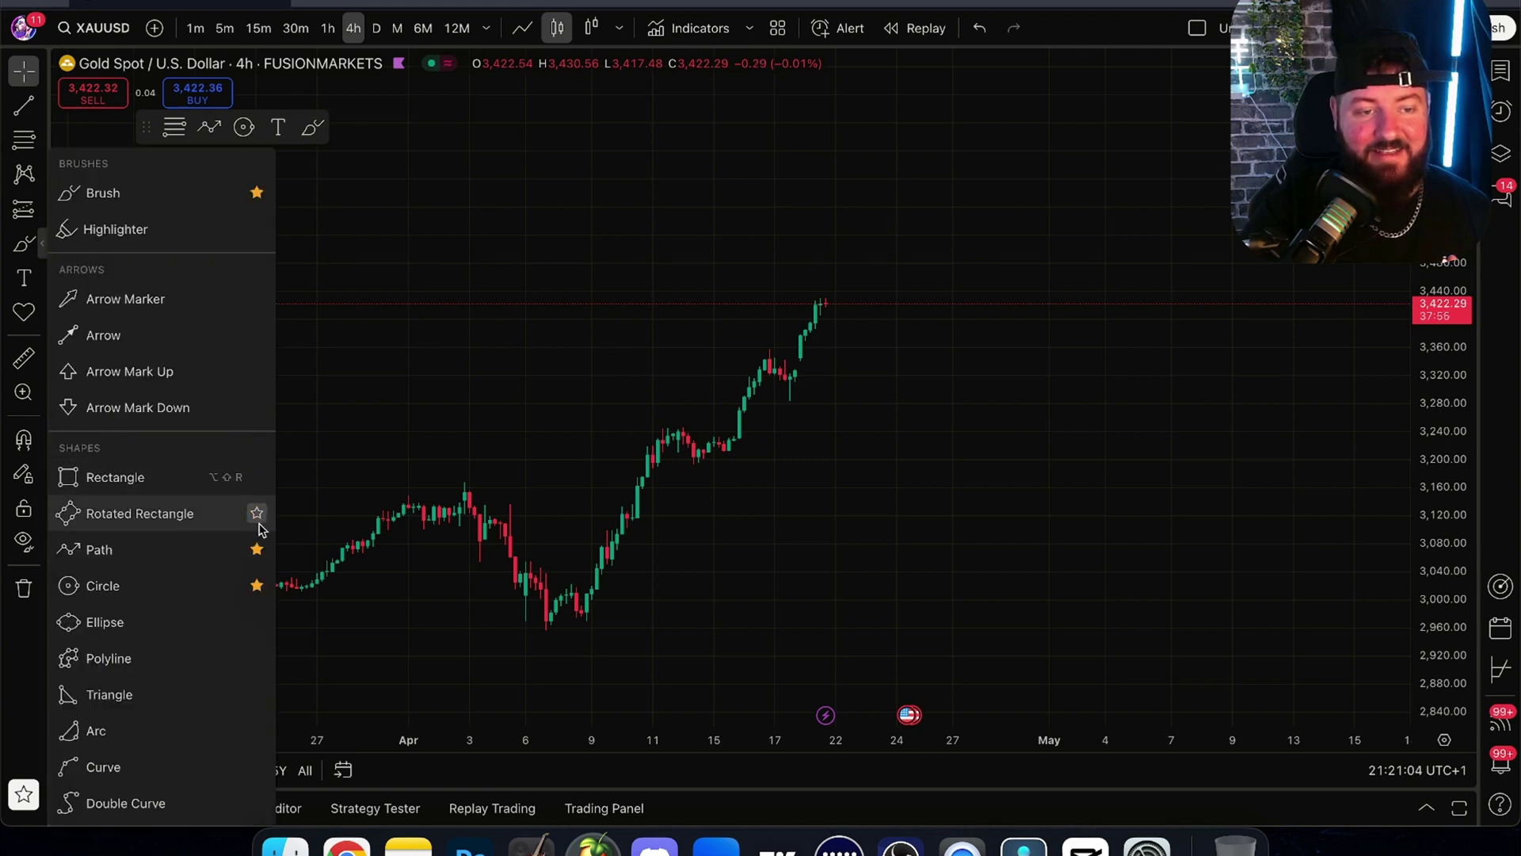
click(259, 549)
click(257, 588)
click(226, 320)
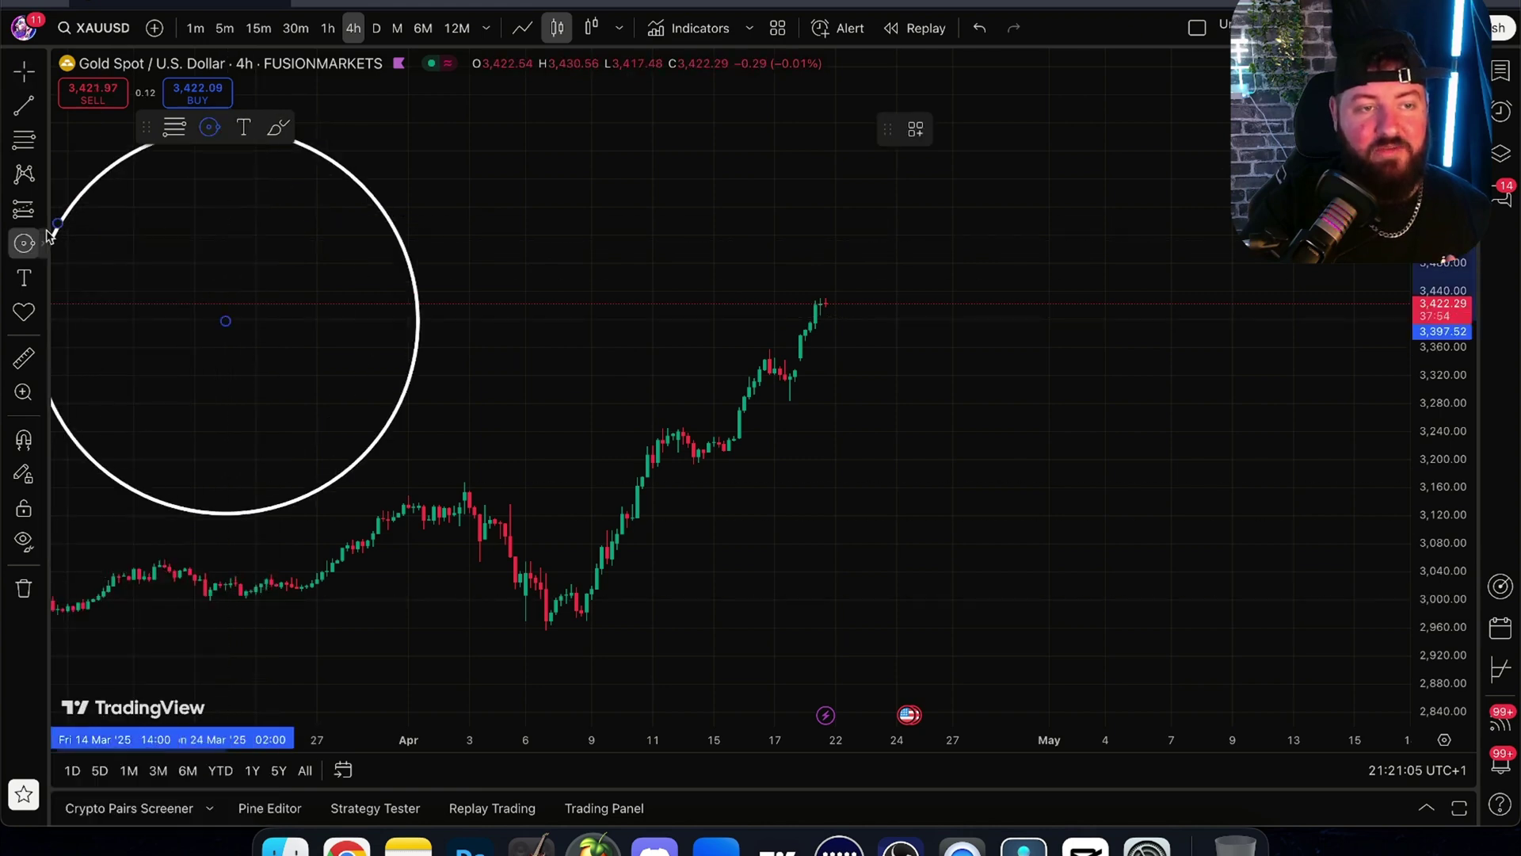
click(148, 263)
key(Delete)
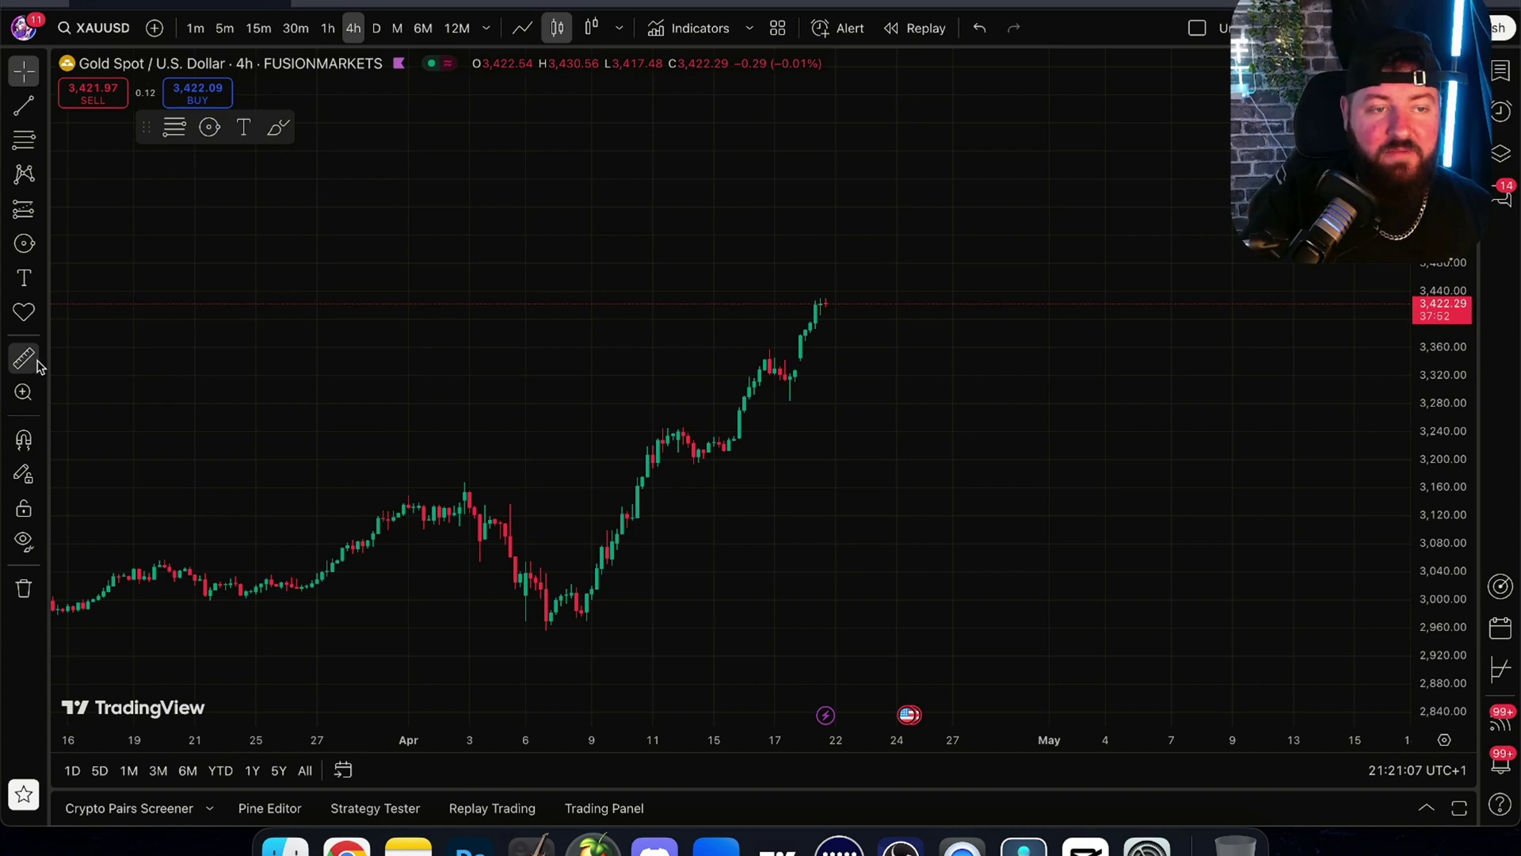
- Remove the remaining drawing tools, including Text, Brush and Circle, from the favorites
click(42, 285)
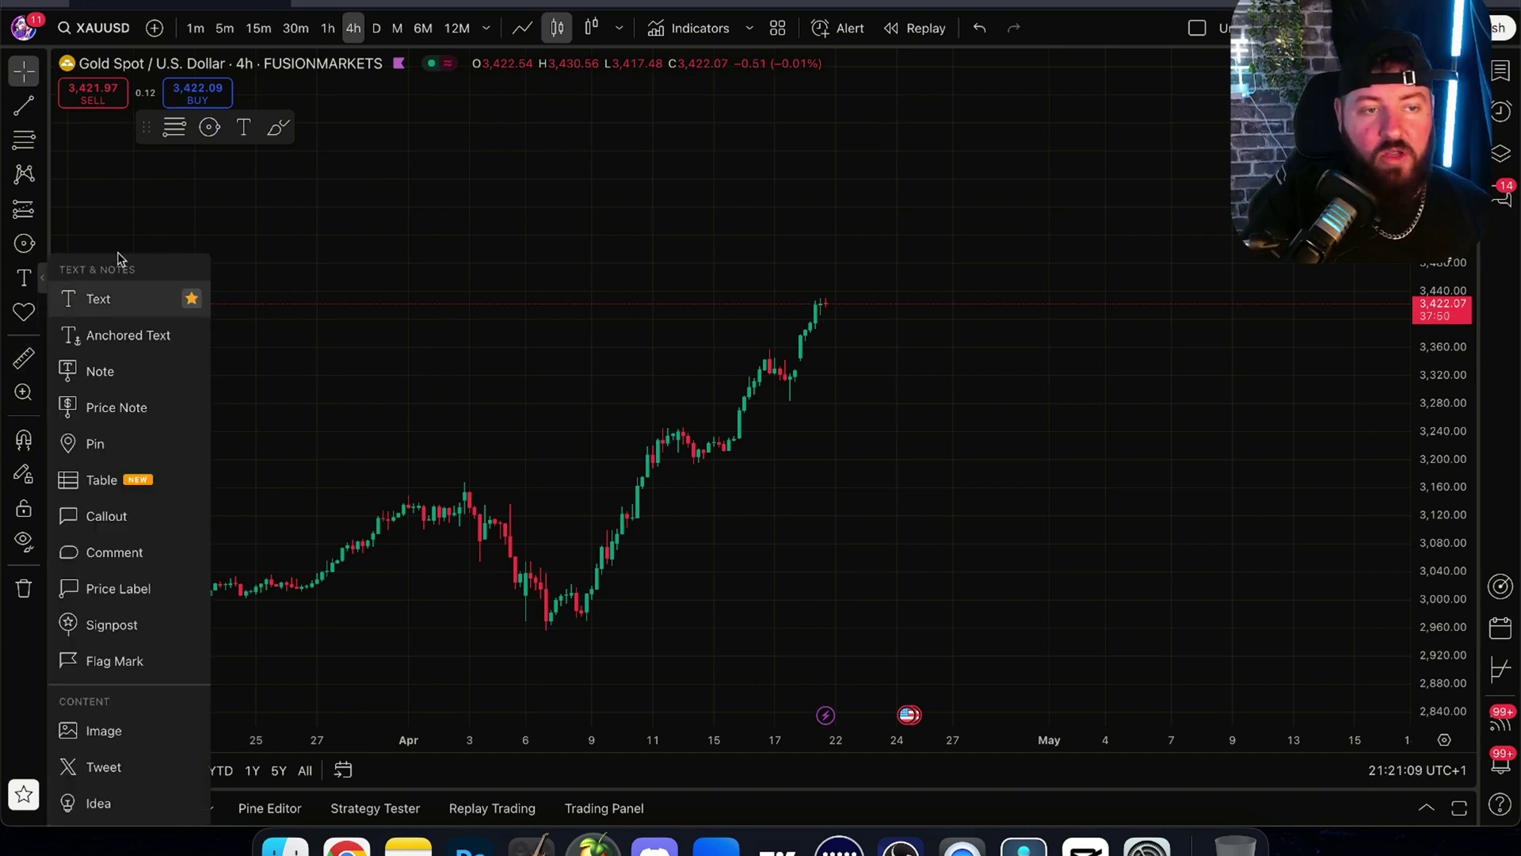
click(40, 215)
click(45, 247)
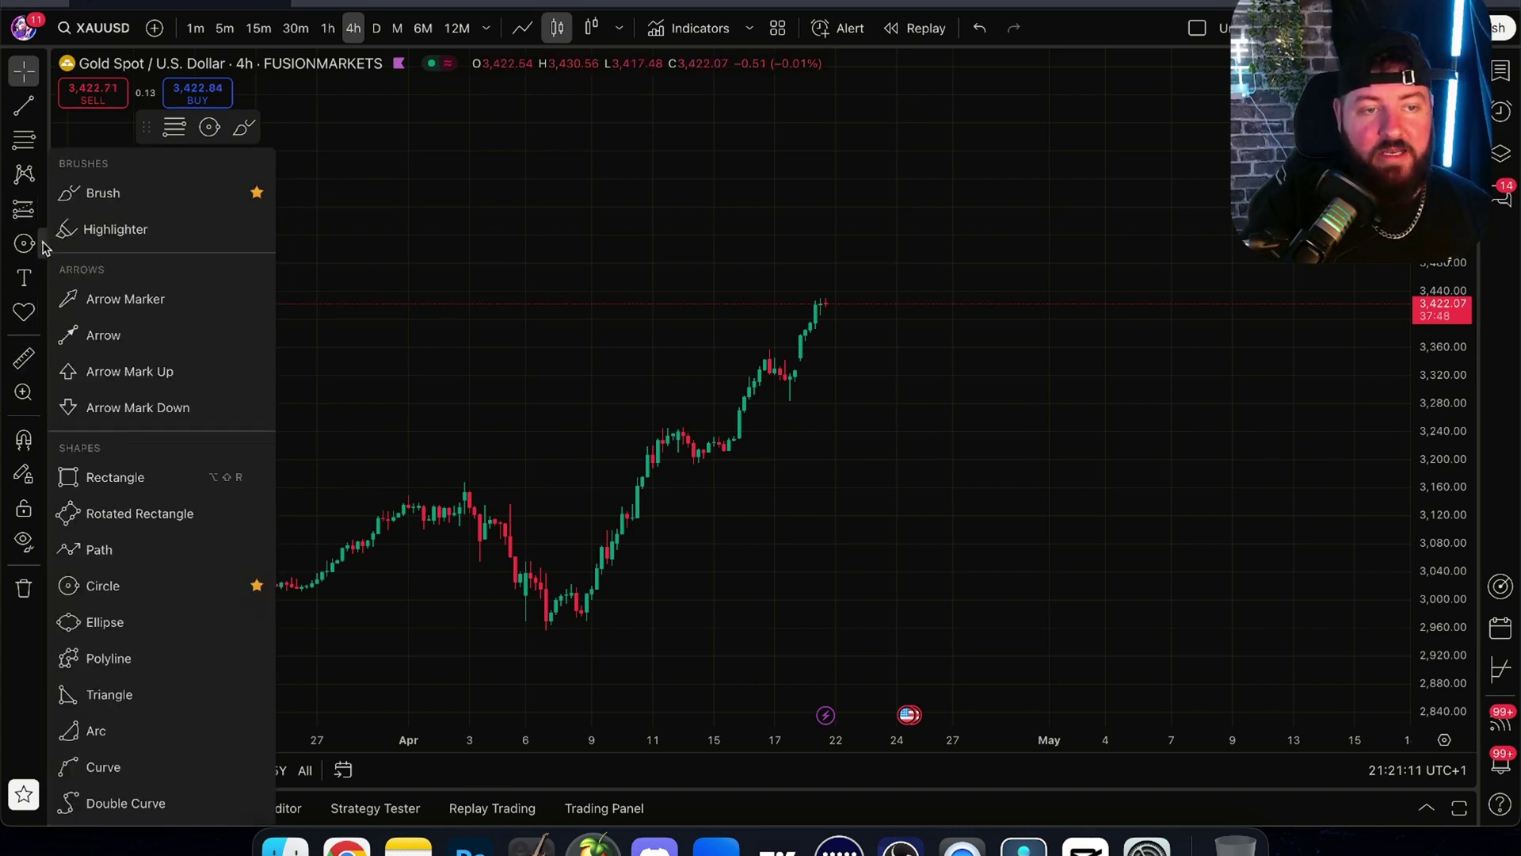
click(257, 193)
click(256, 585)
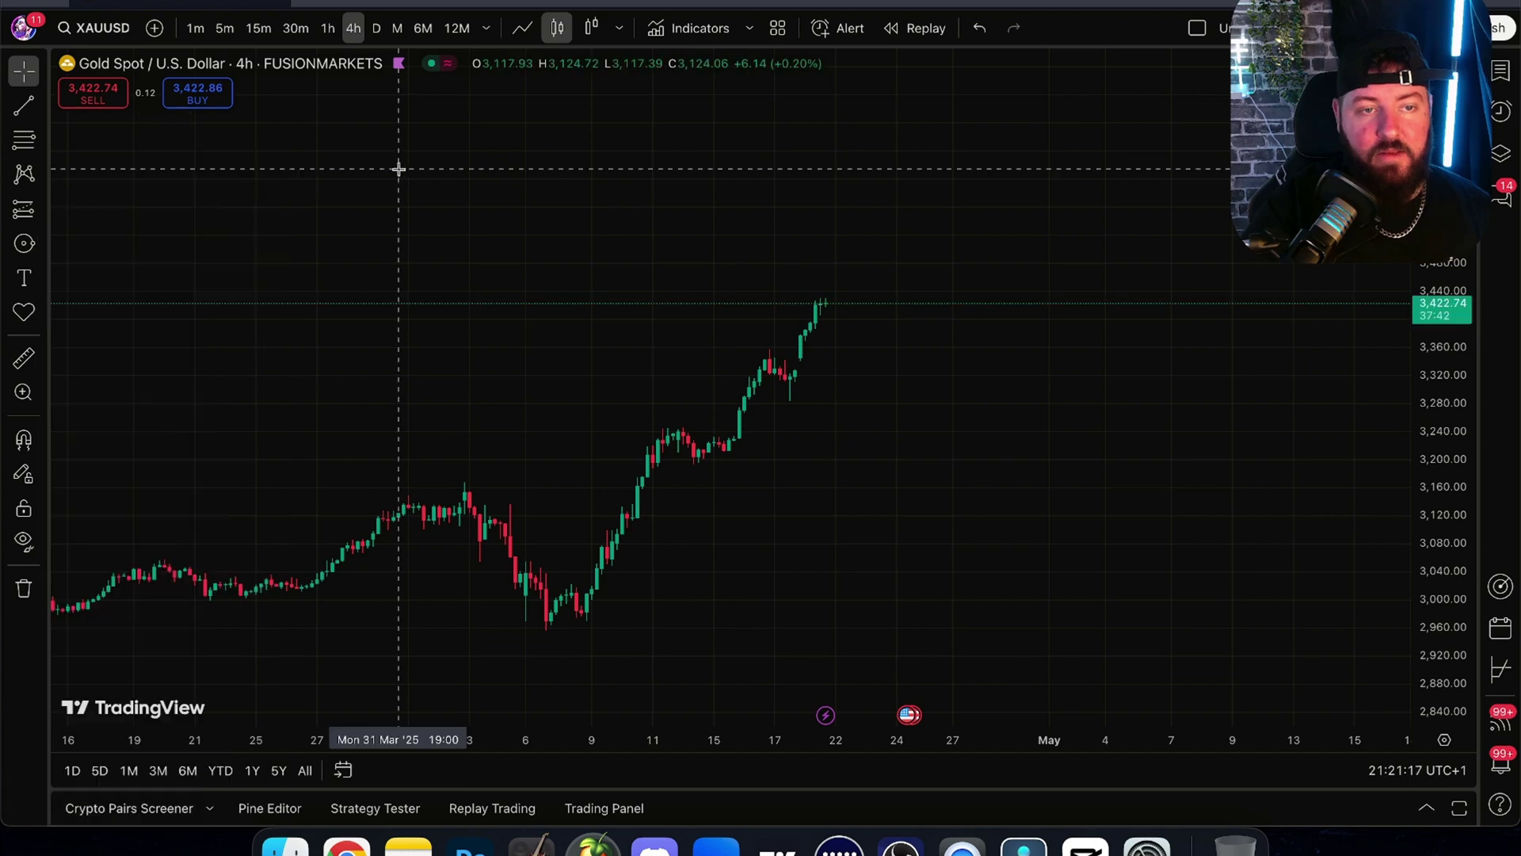
- Enlarge the TradingView window so the chart fills the screen
drag(571, 209, 499, 237)
drag(841, 275, 794, 270)
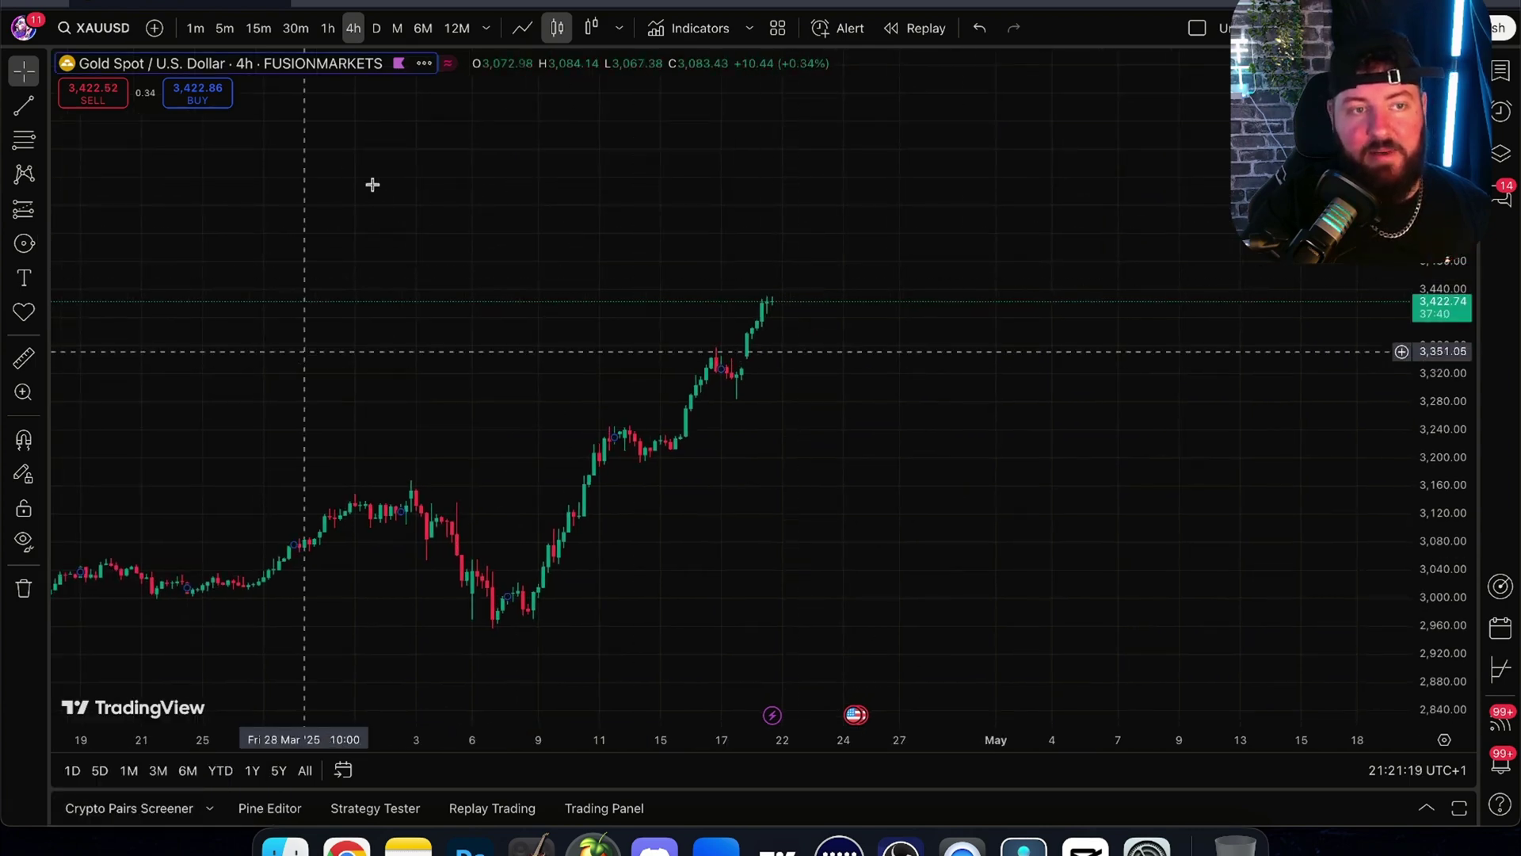
click(77, 0)
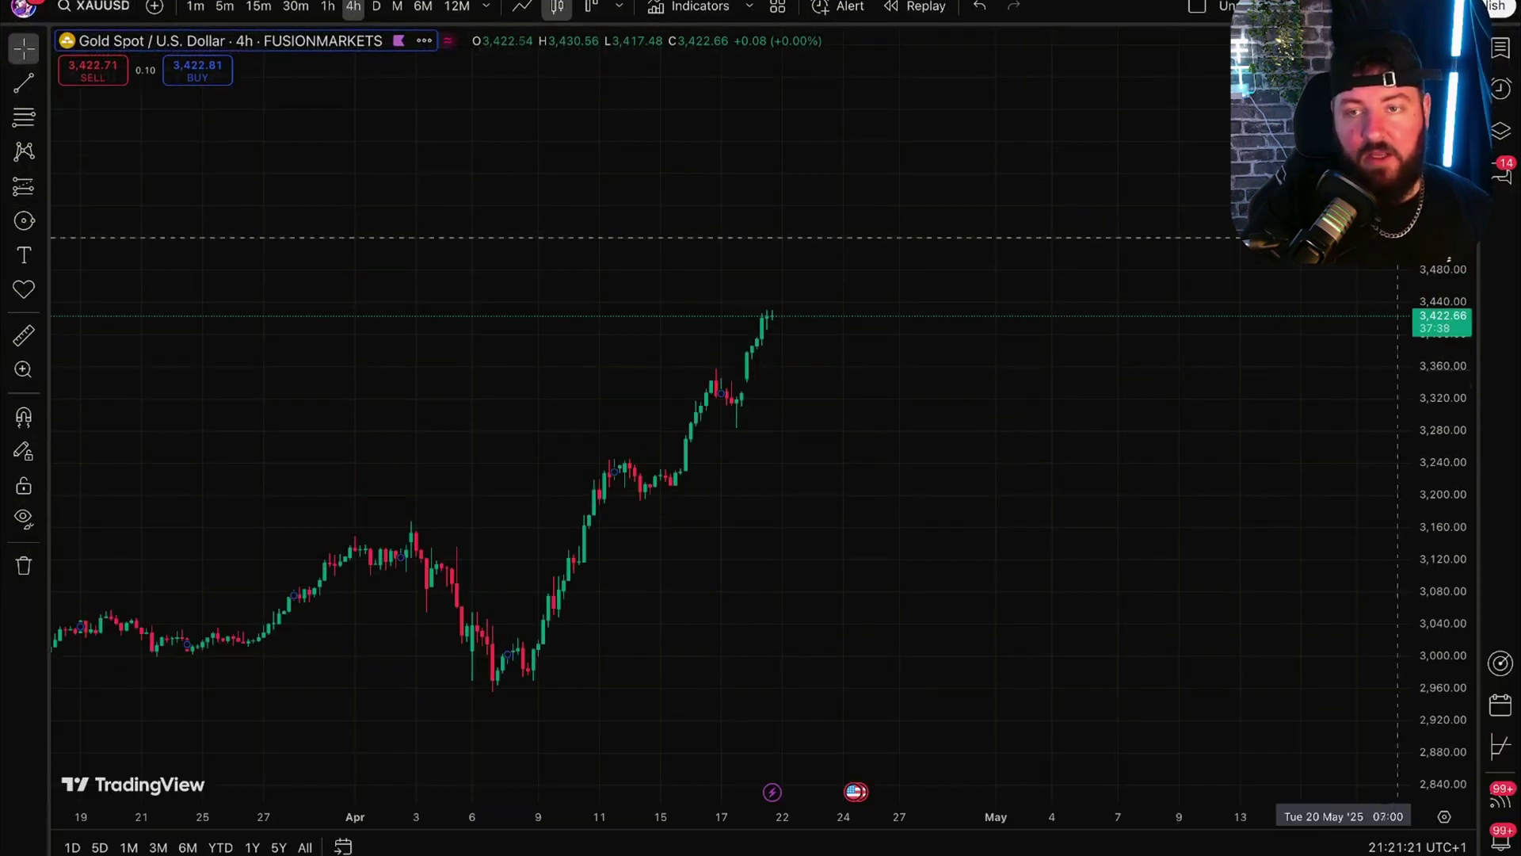
scroll(1267, 358, down, 2)
drag(1094, 333, 1001, 309)
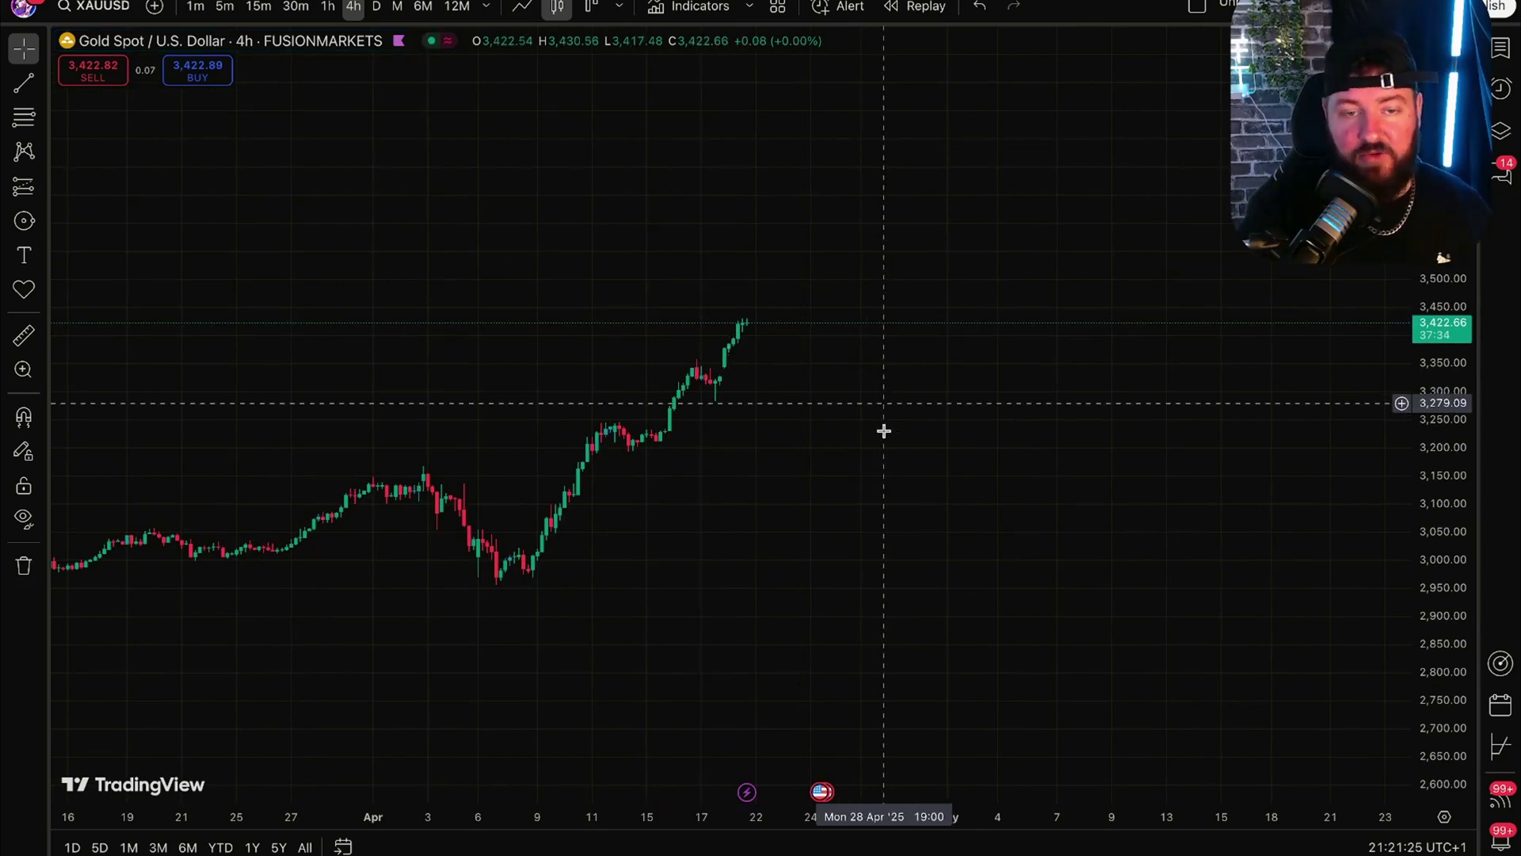
- Open the chart settings and switch the canvas watermark on and back off
right_click(783, 371)
click(855, 679)
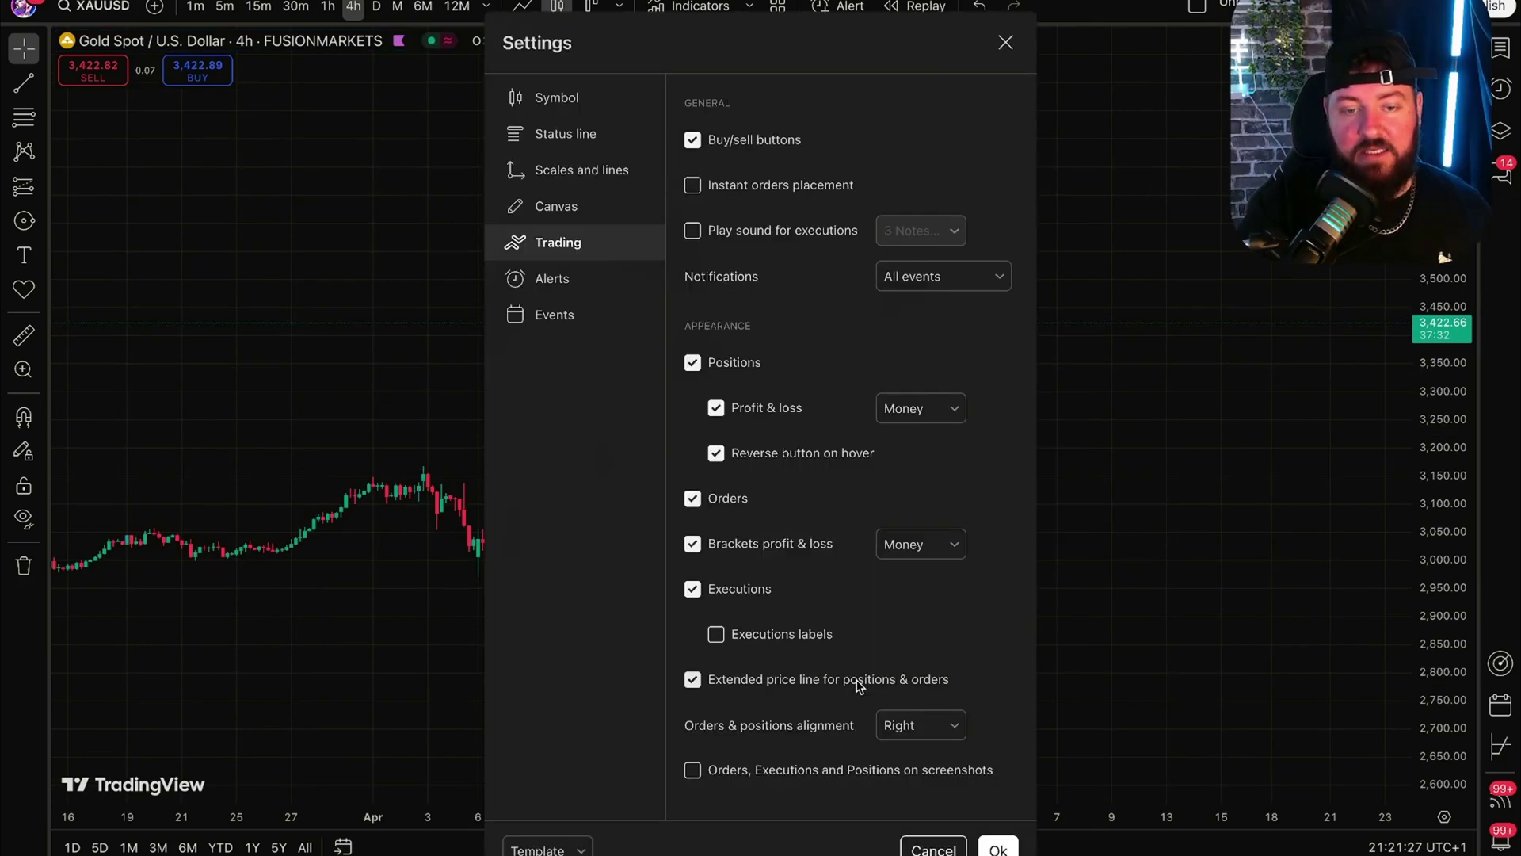
drag(700, 43, 1283, 34)
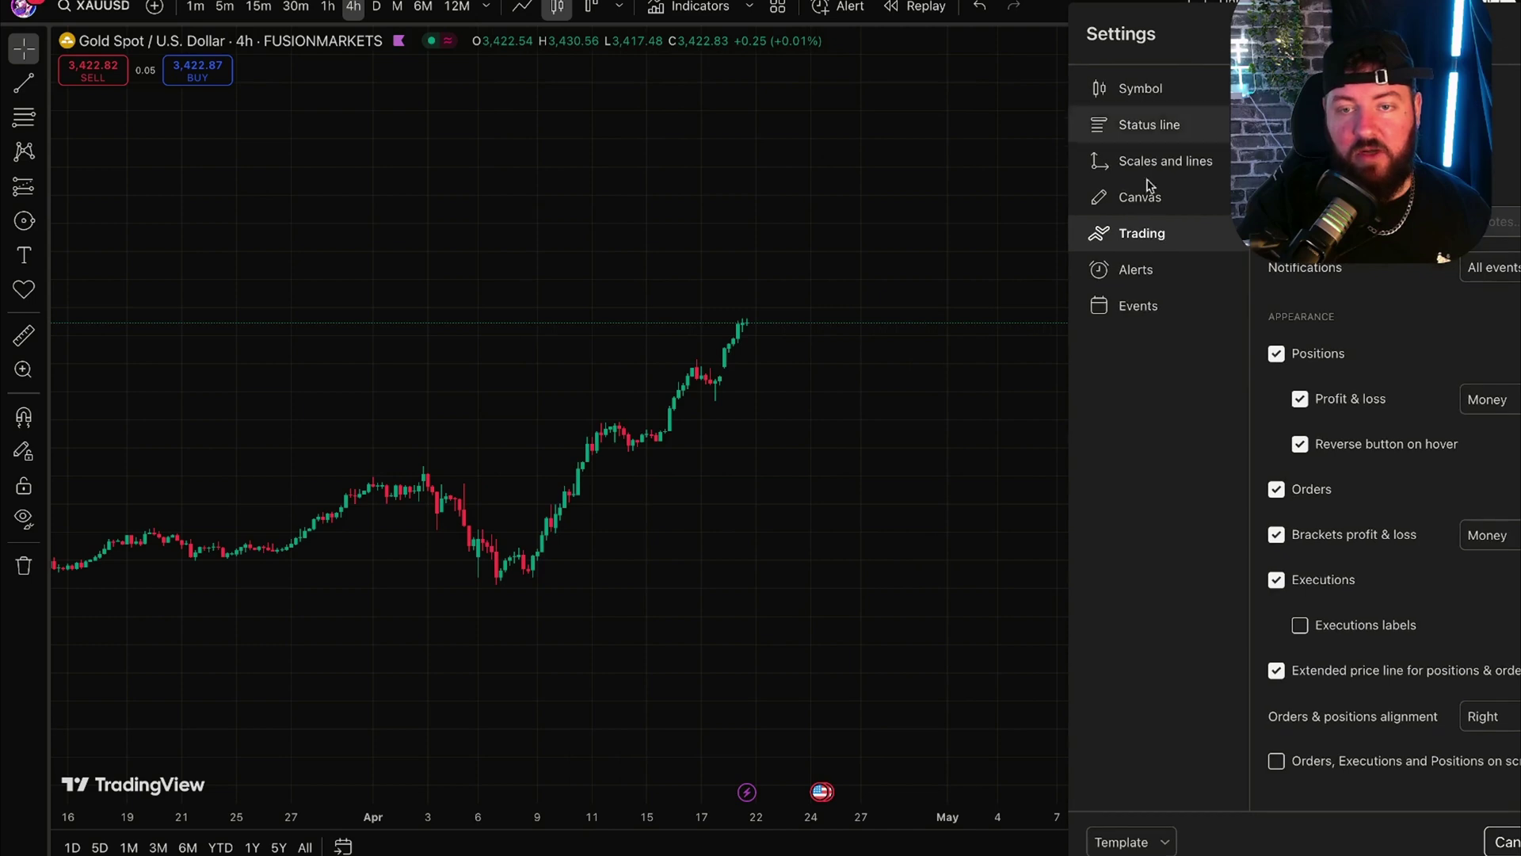
click(1149, 200)
click(1177, 271)
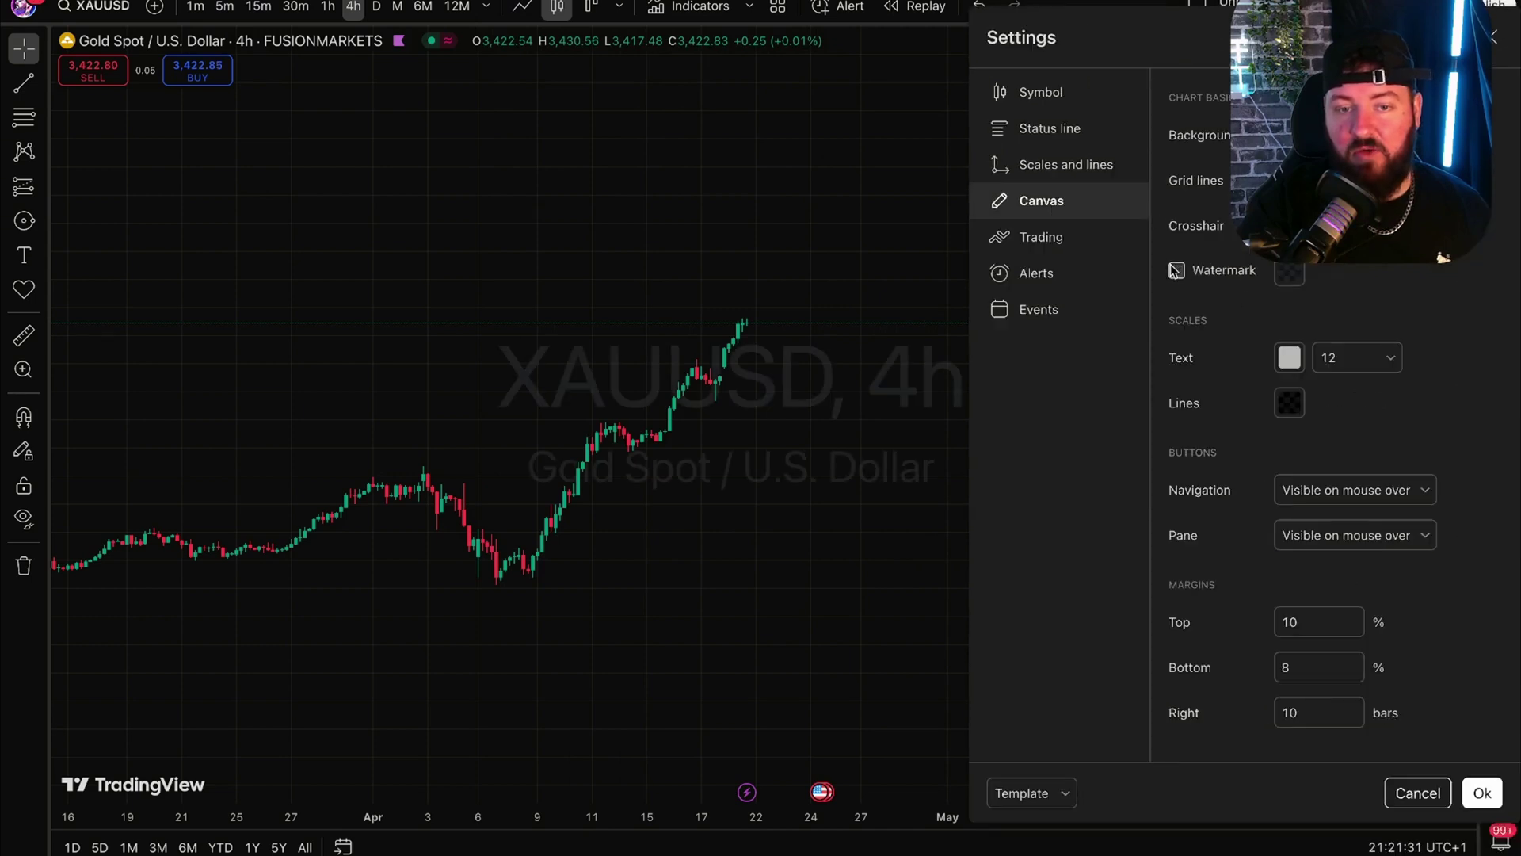
drag(1188, 39, 742, 82)
click(1232, 391)
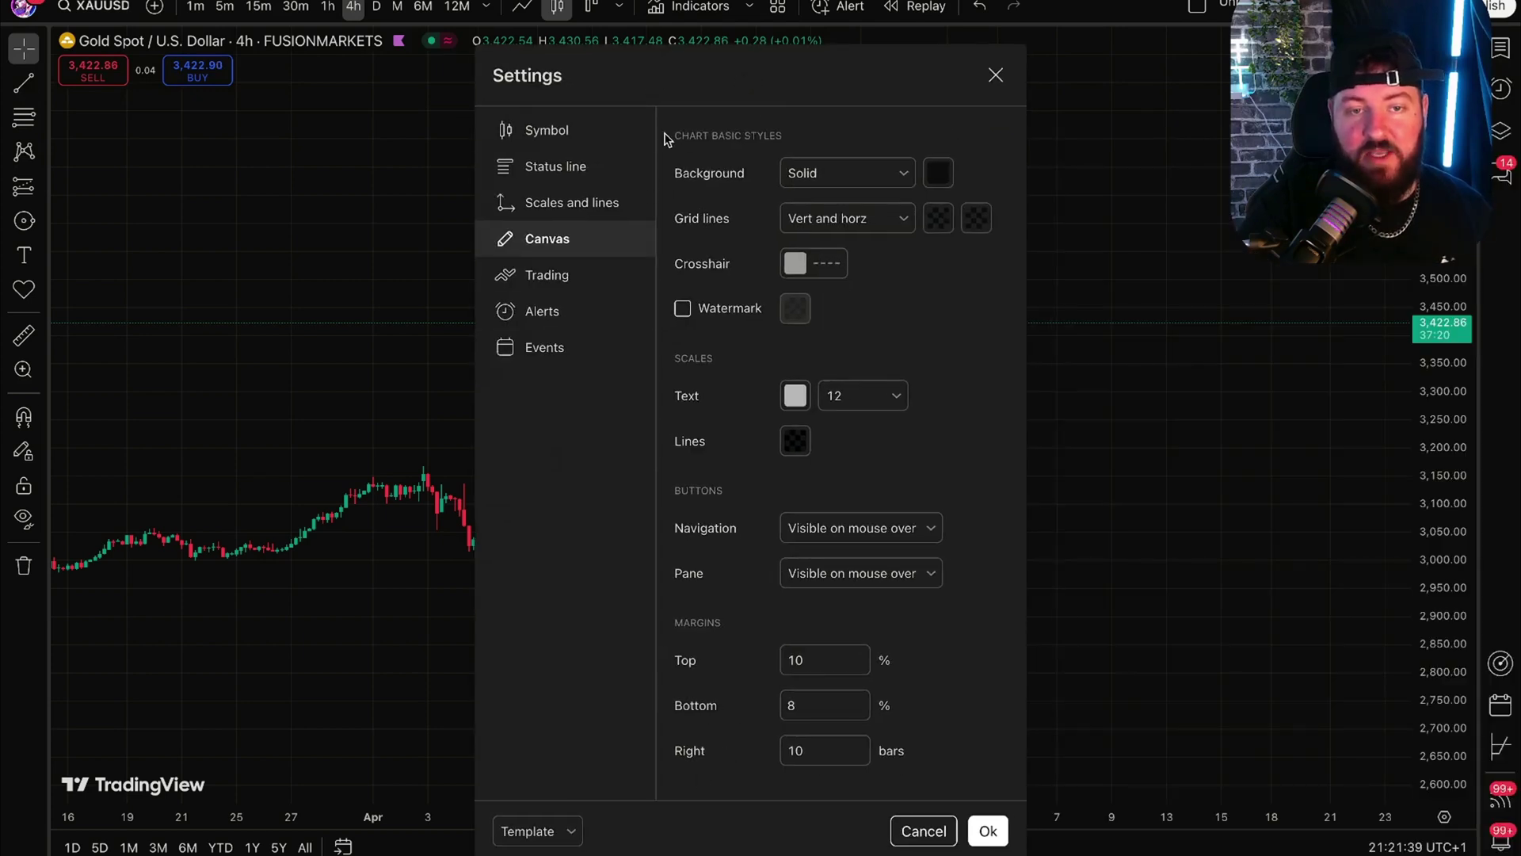
- Examine the symbol settings and the color choices for the rising and falling candle bodies
click(577, 131)
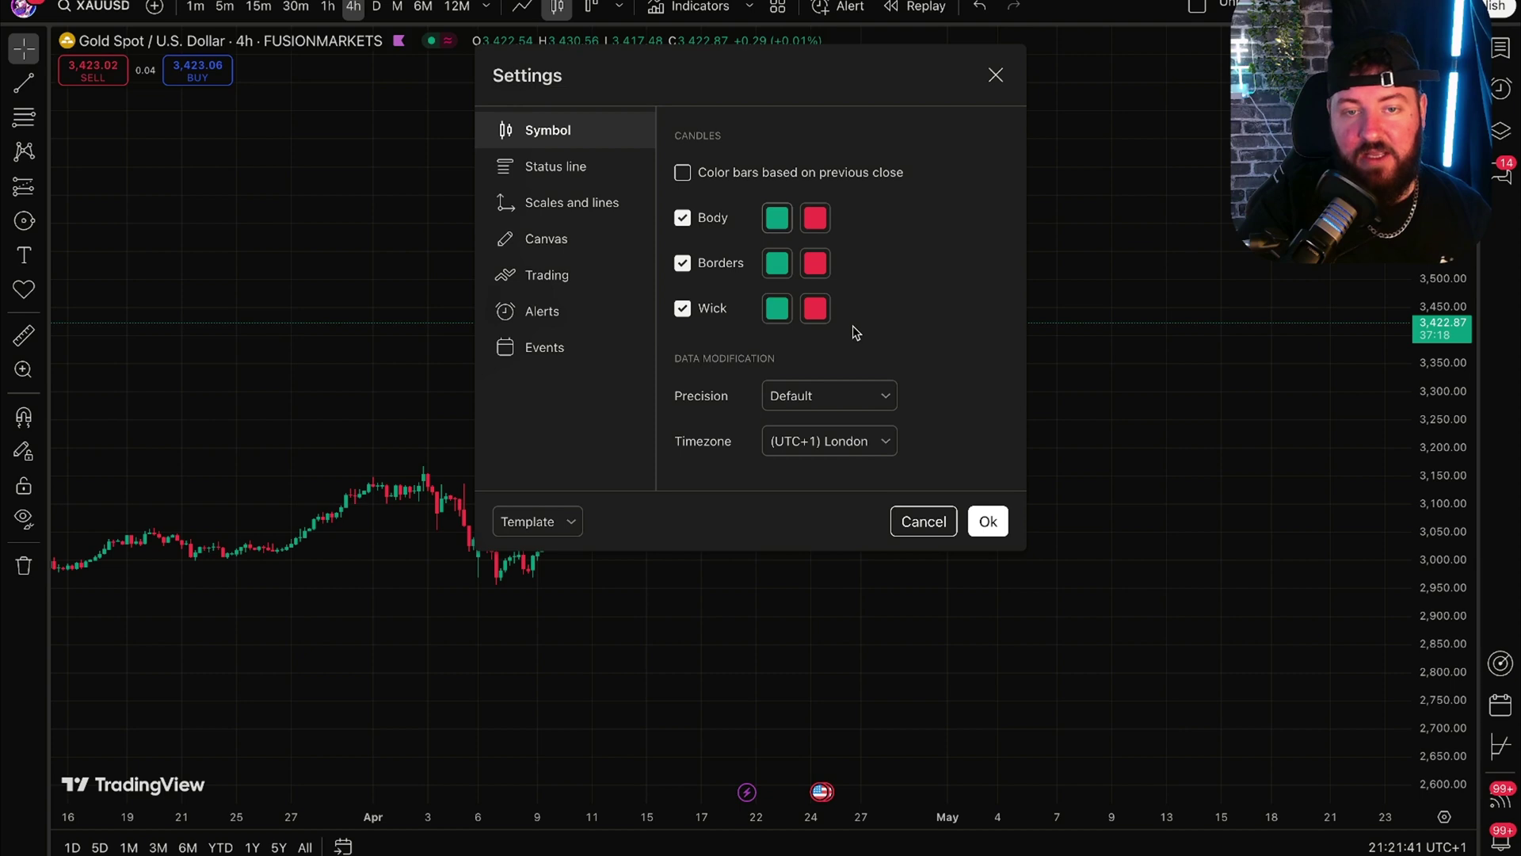
click(778, 220)
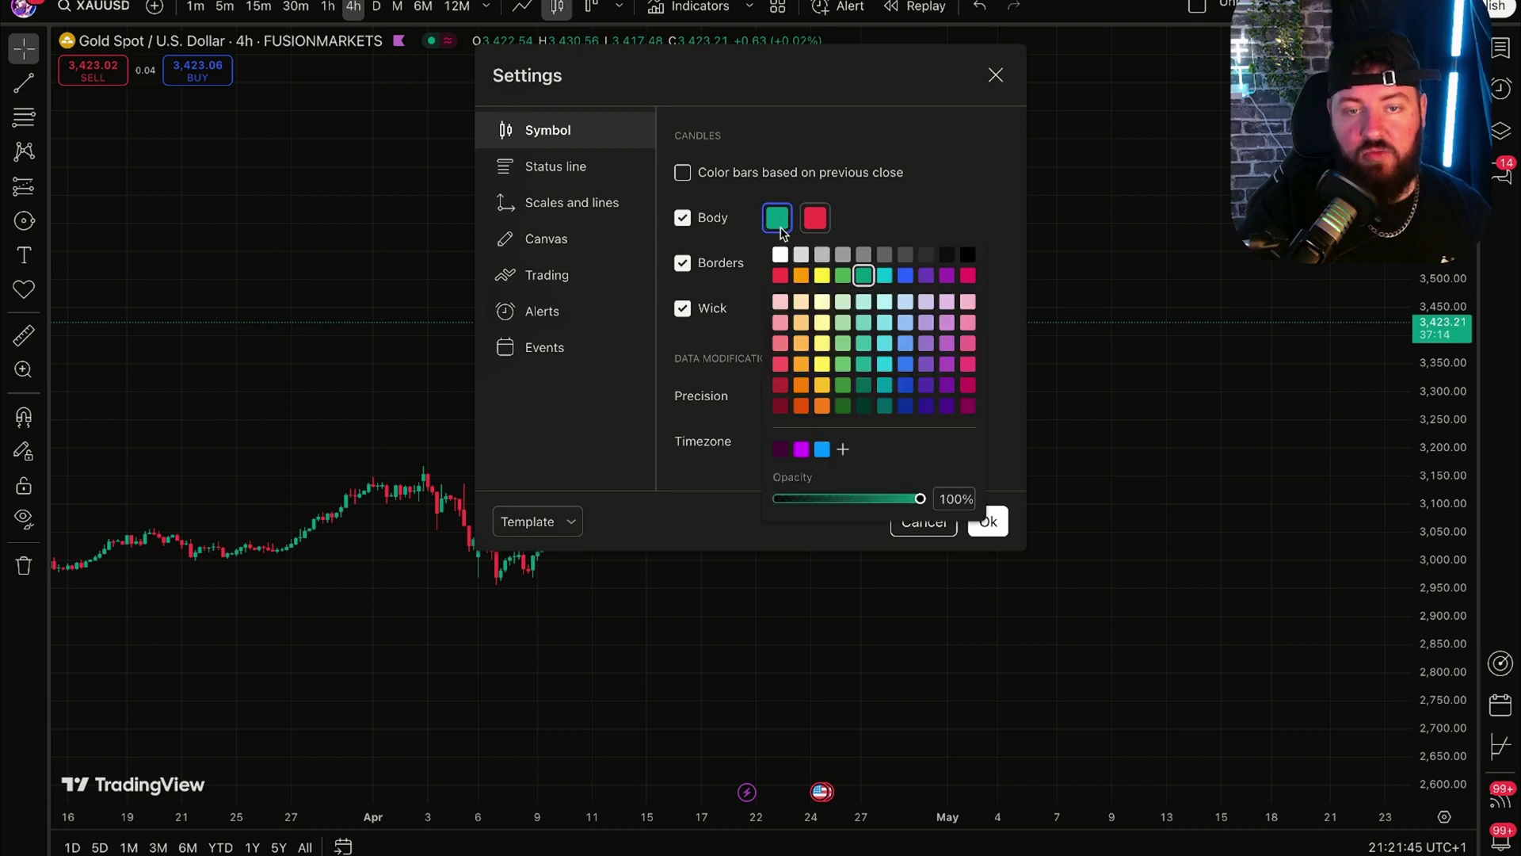
click(821, 222)
click(919, 176)
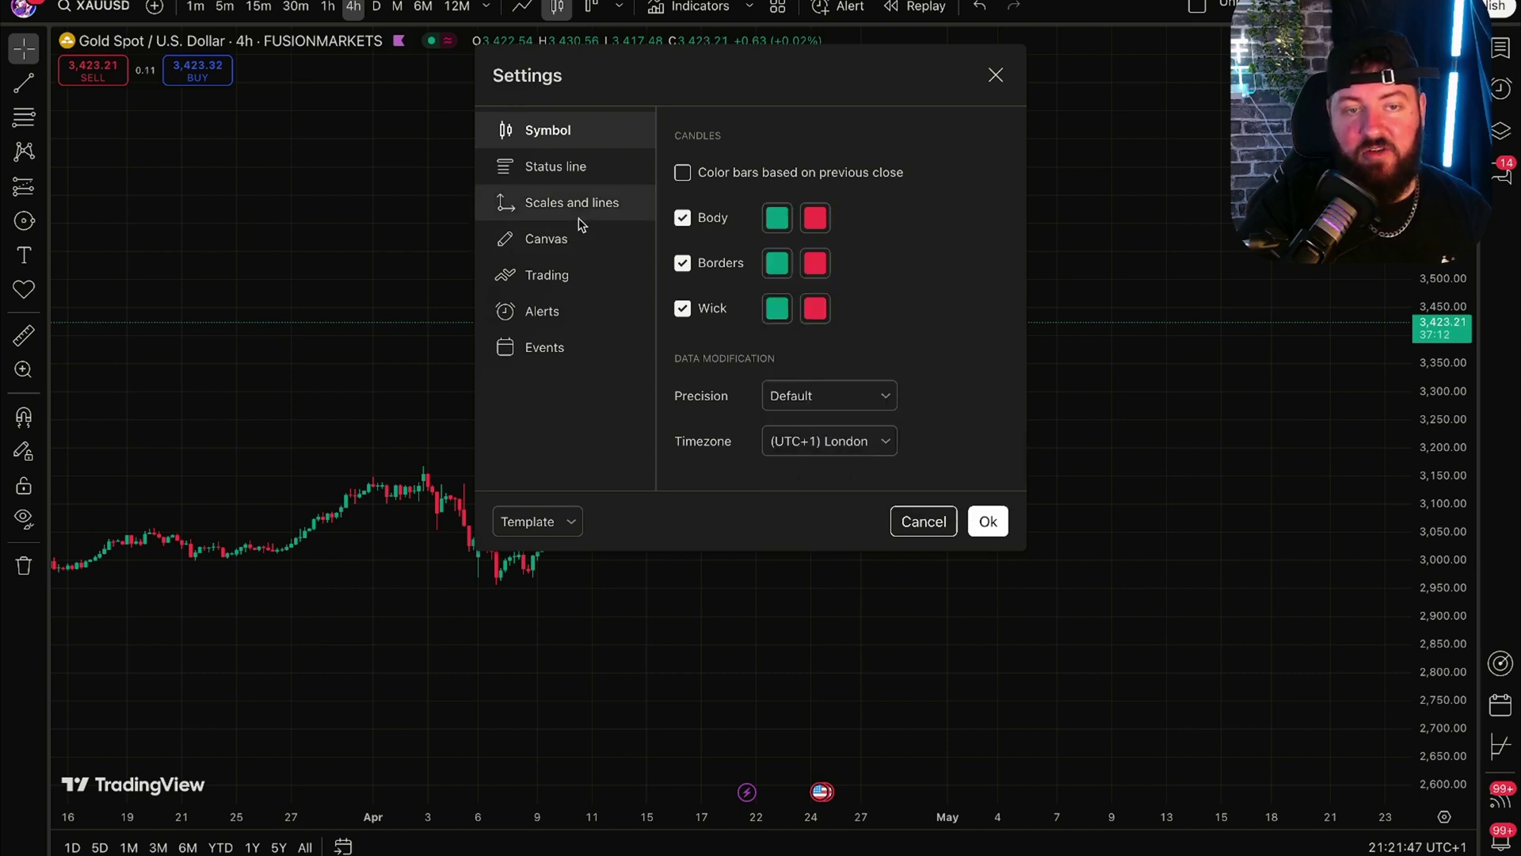
- Set the canvas grid lines to None
click(580, 238)
click(848, 218)
click(865, 350)
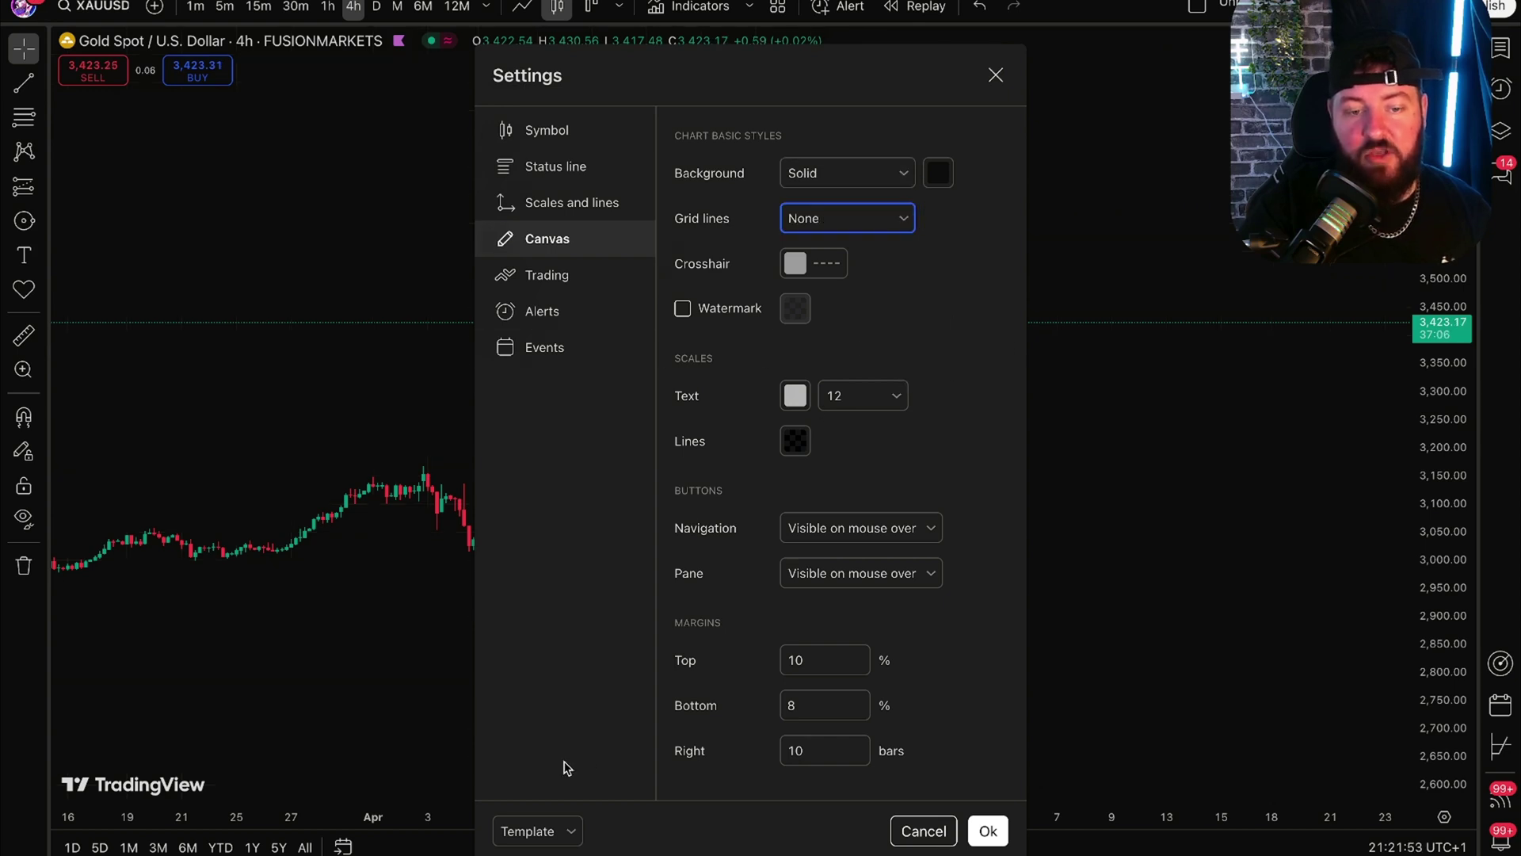
- Apply the saved mambafx template to the chart and confirm the settings
click(574, 829)
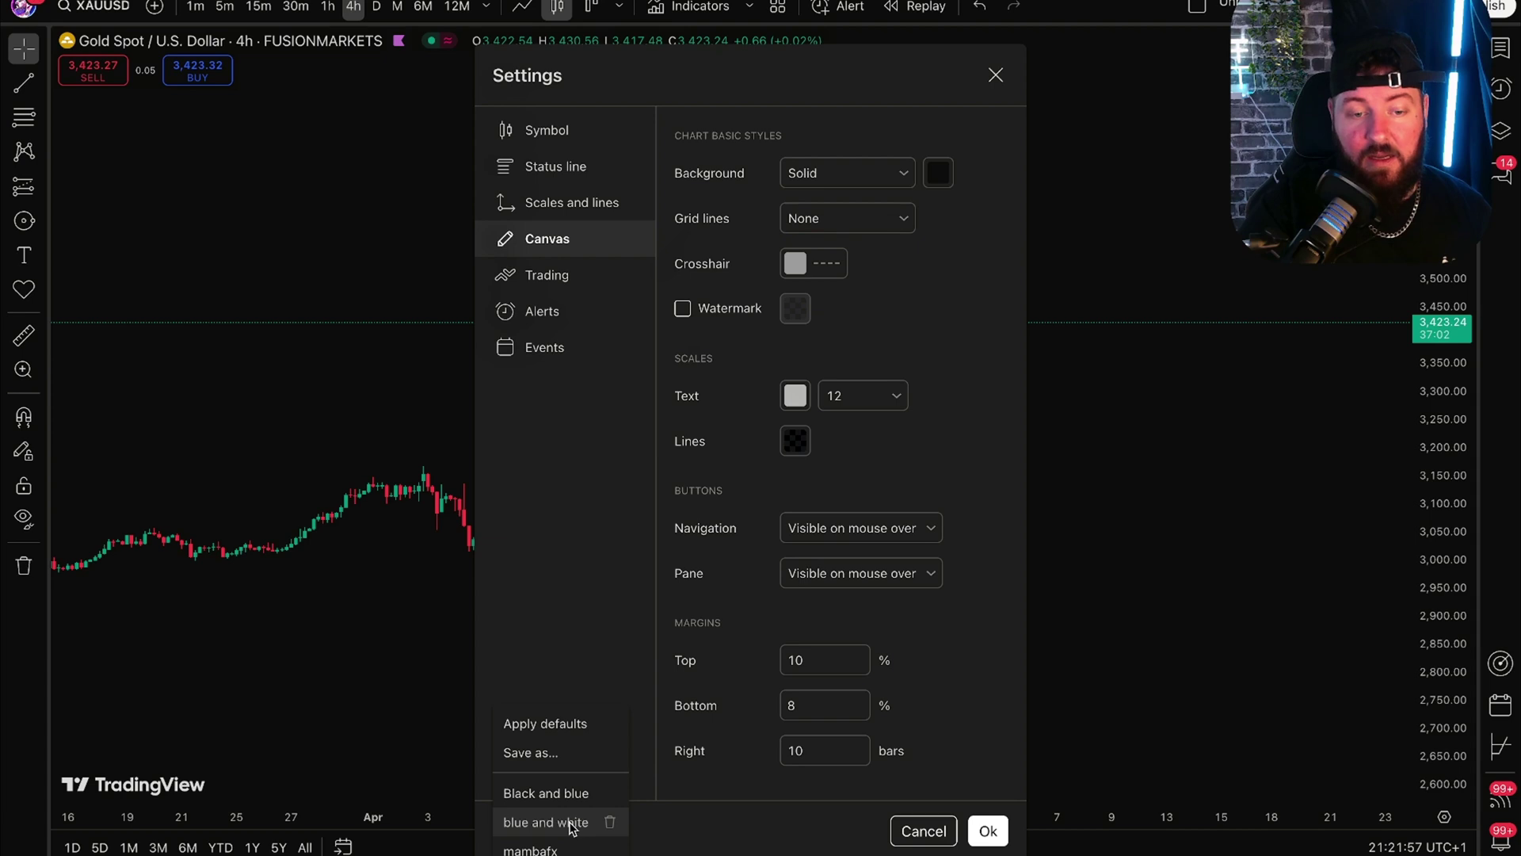
click(527, 851)
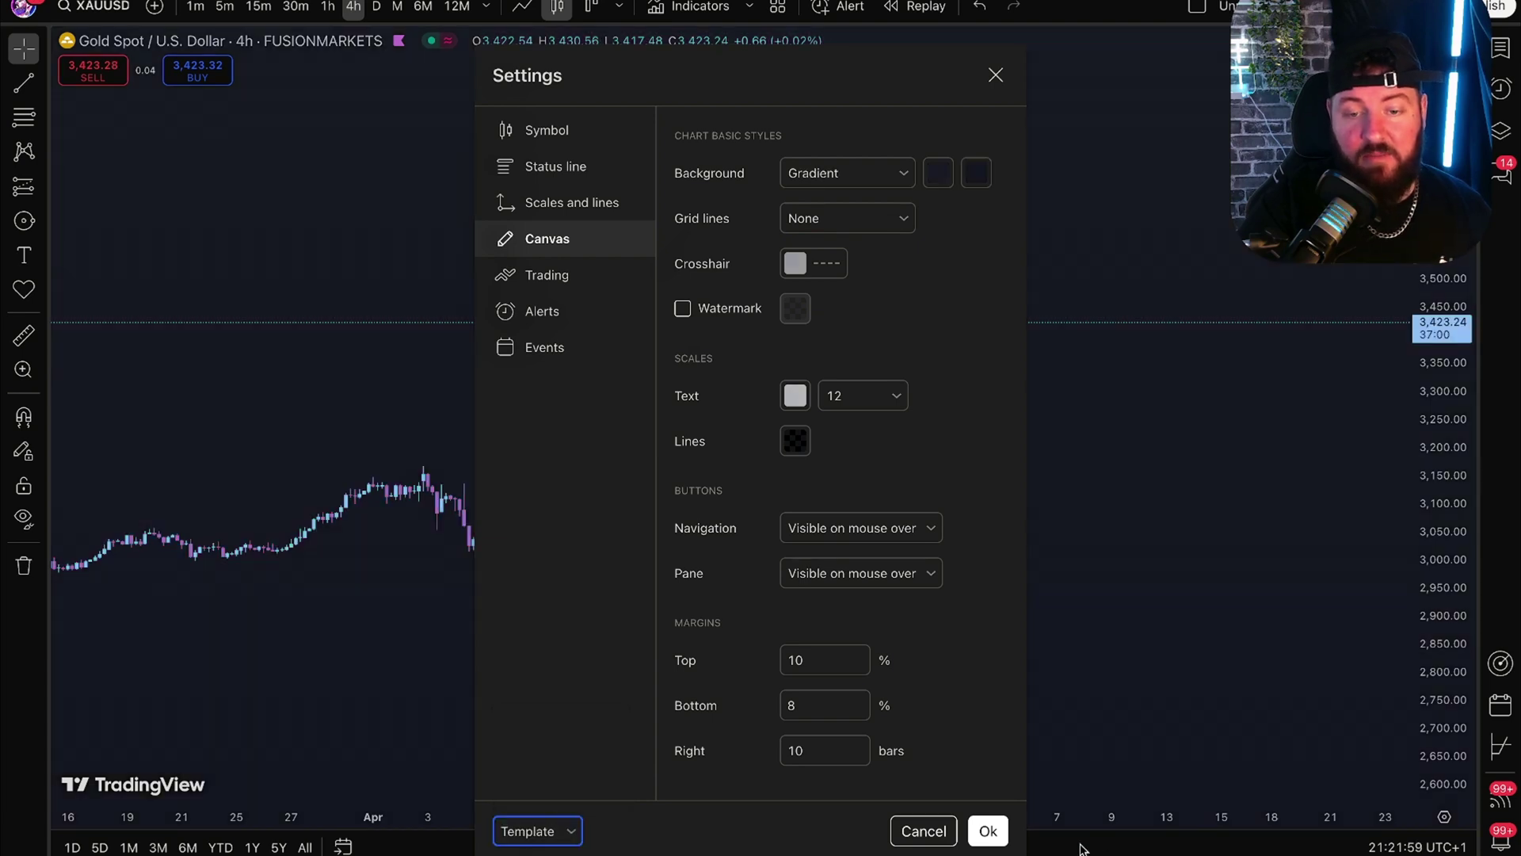
click(993, 839)
scroll(792, 497, down, 3)
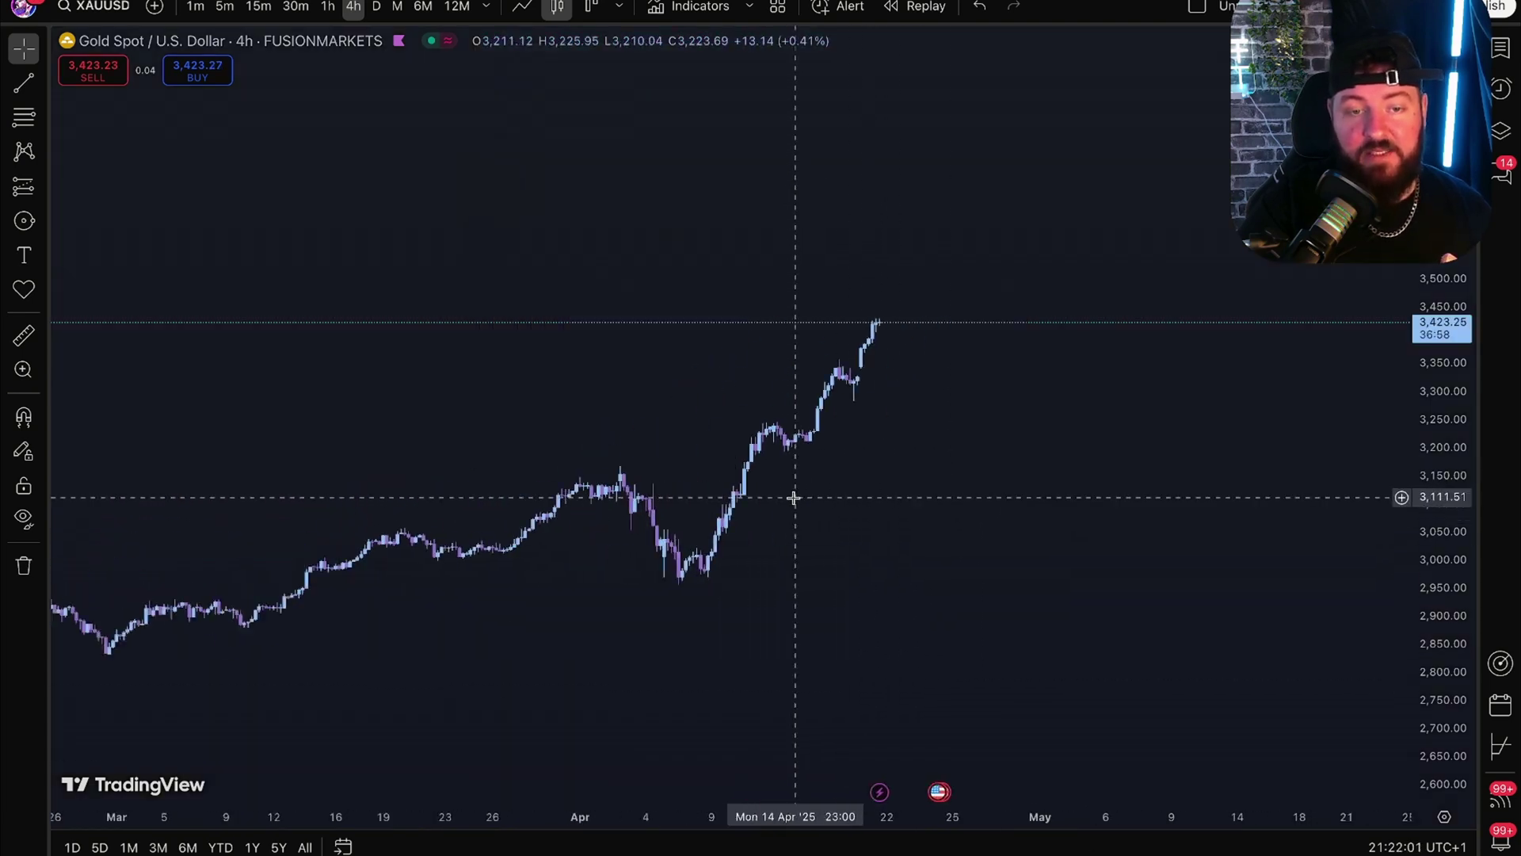
scroll(792, 497, up, 1)
drag(1464, 415, 1331, 357)
drag(924, 482, 910, 383)
scroll(911, 383, up, 1)
drag(829, 415, 845, 453)
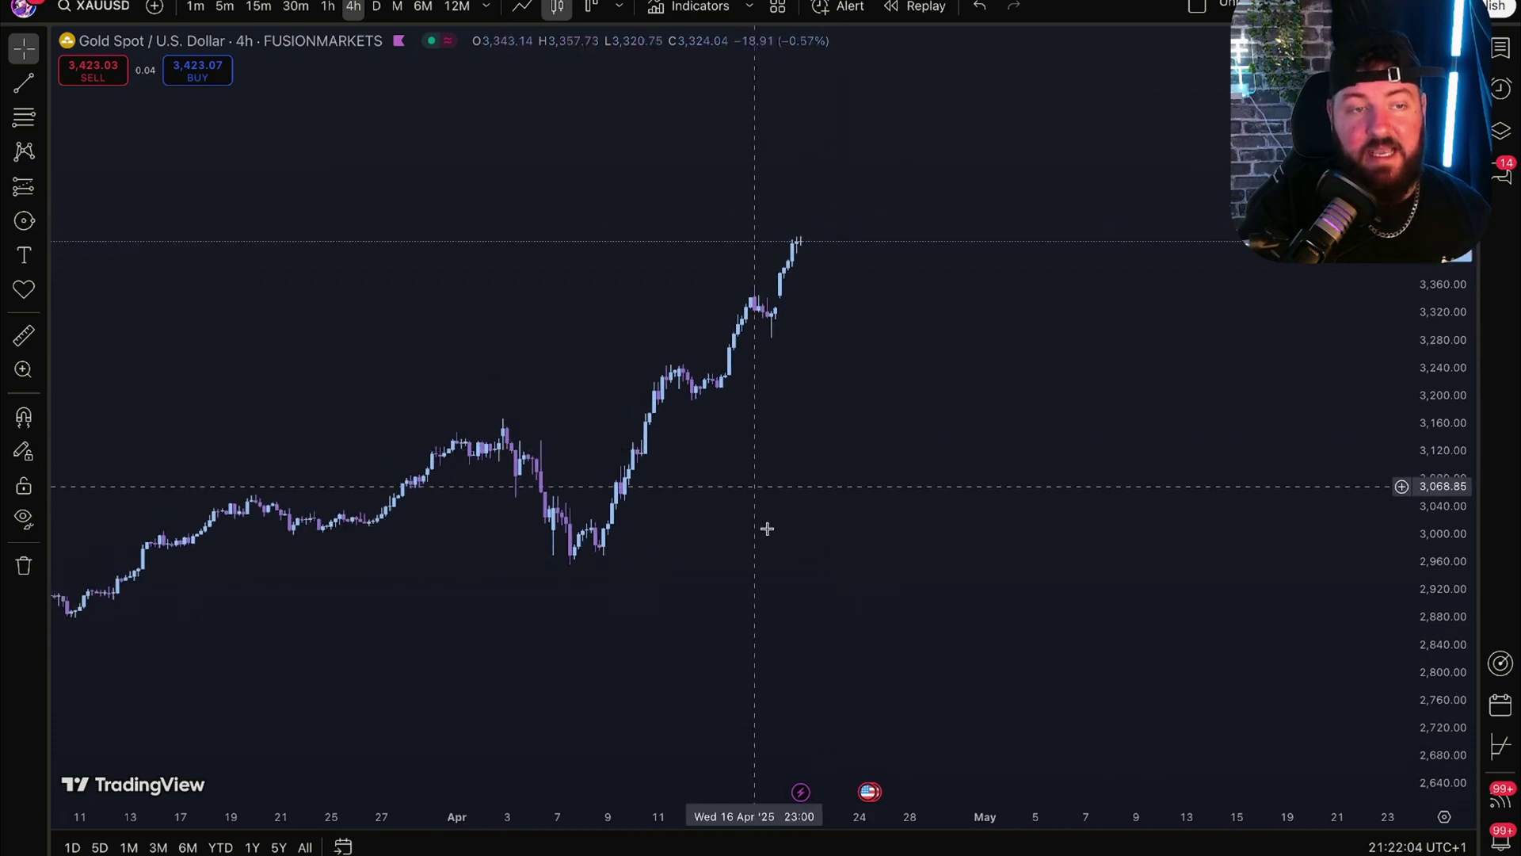
- Examine the symbol settings and the color choices for the blue rising and purple falling candle bodies
double_click(648, 420)
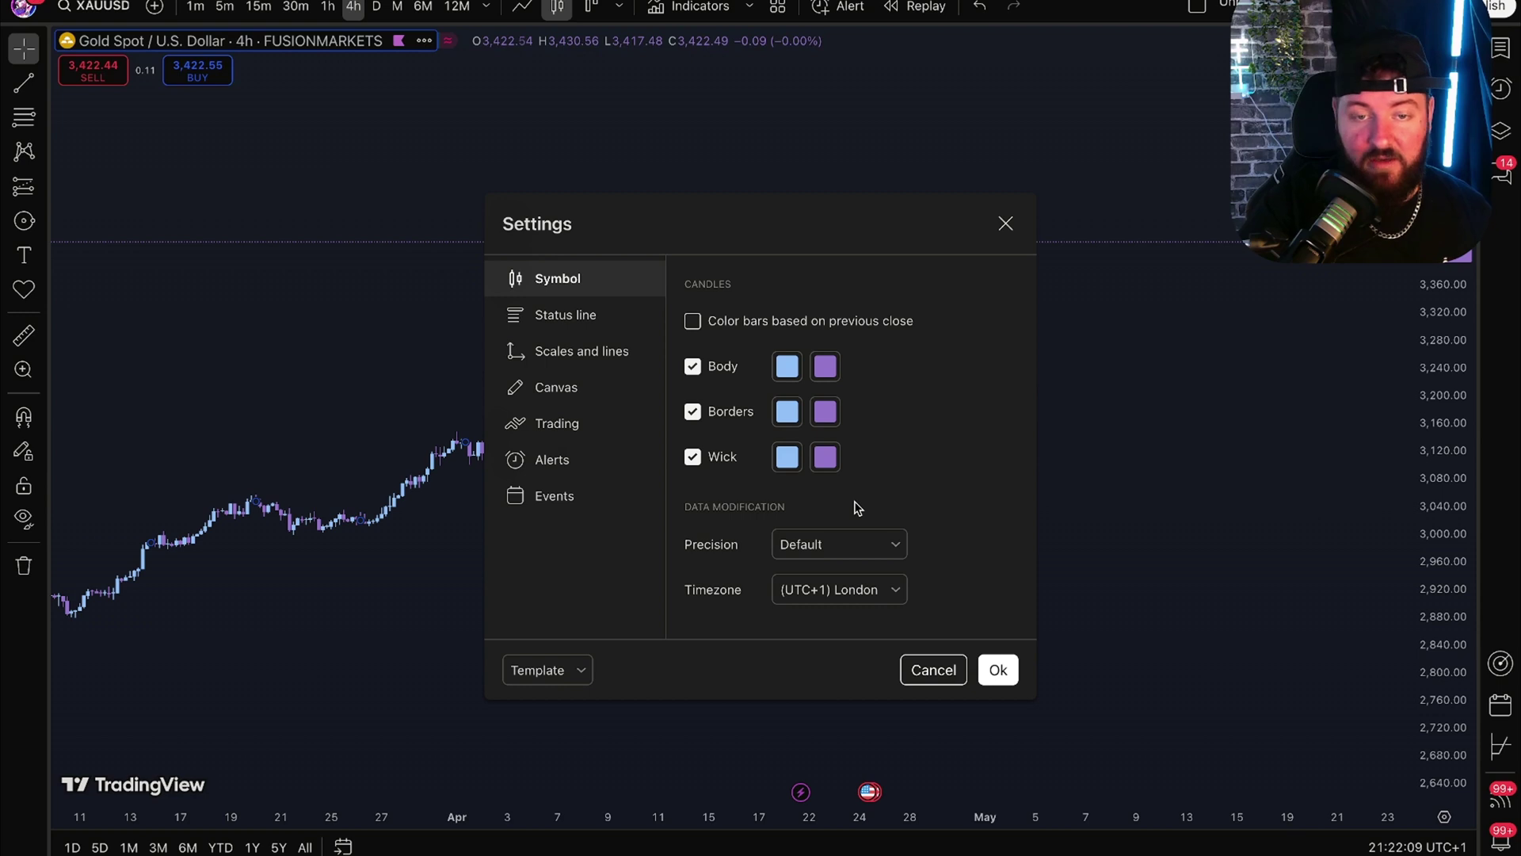
click(787, 367)
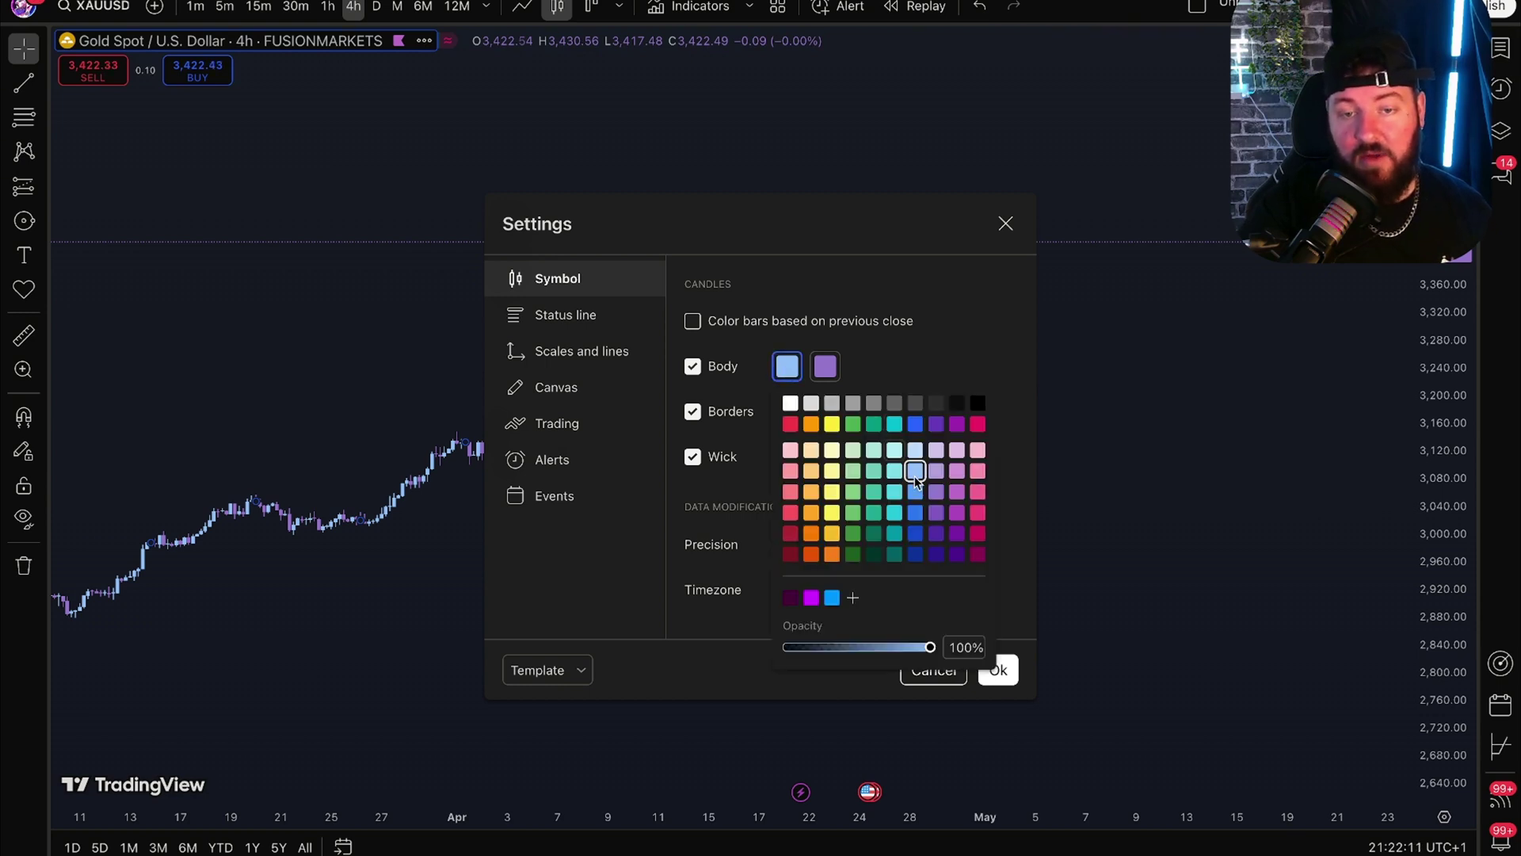
click(889, 351)
click(825, 366)
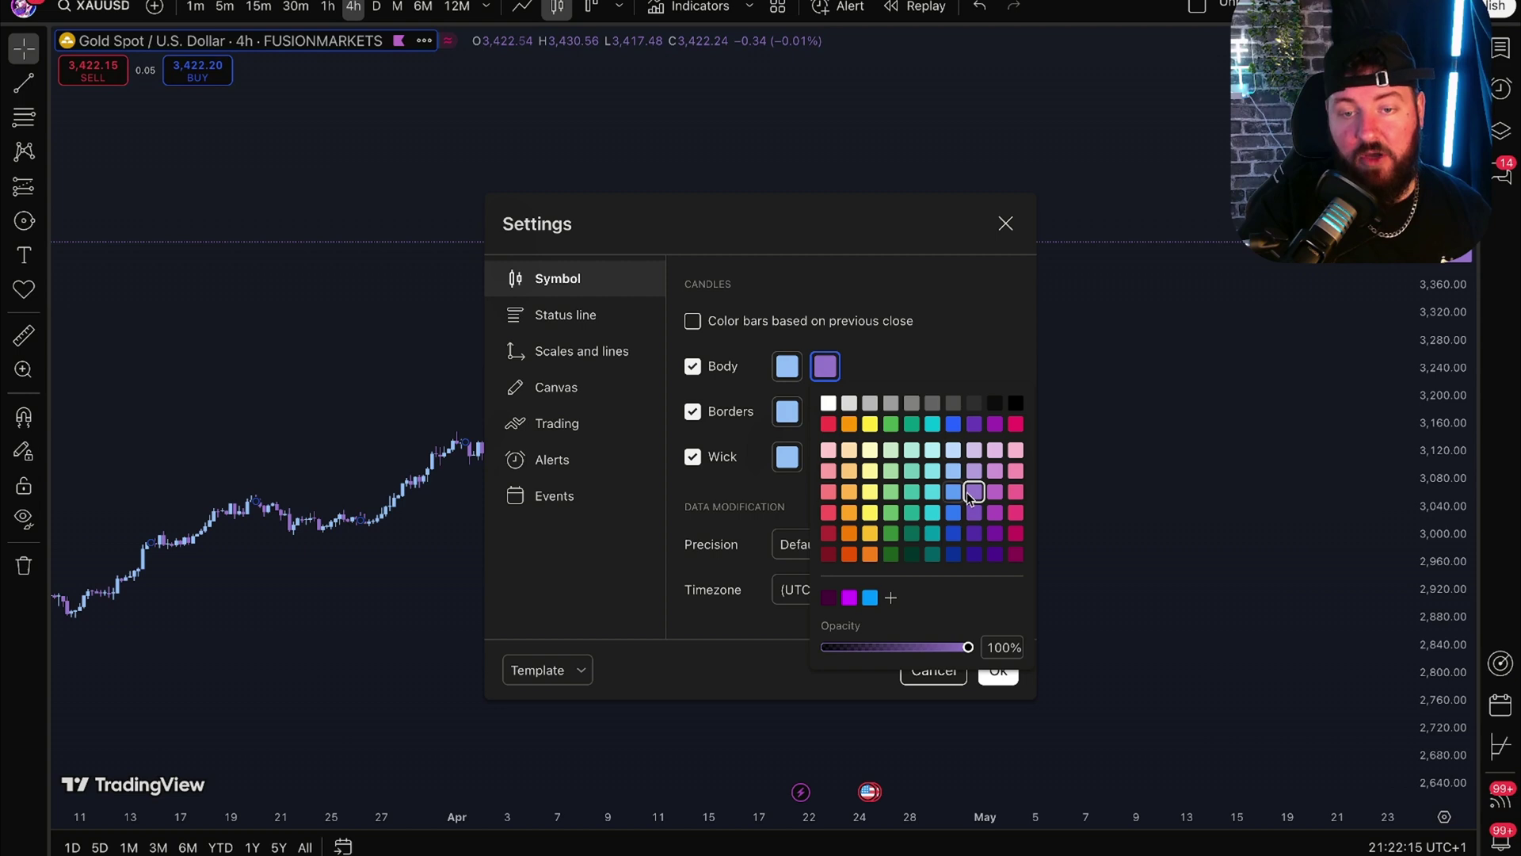
click(938, 373)
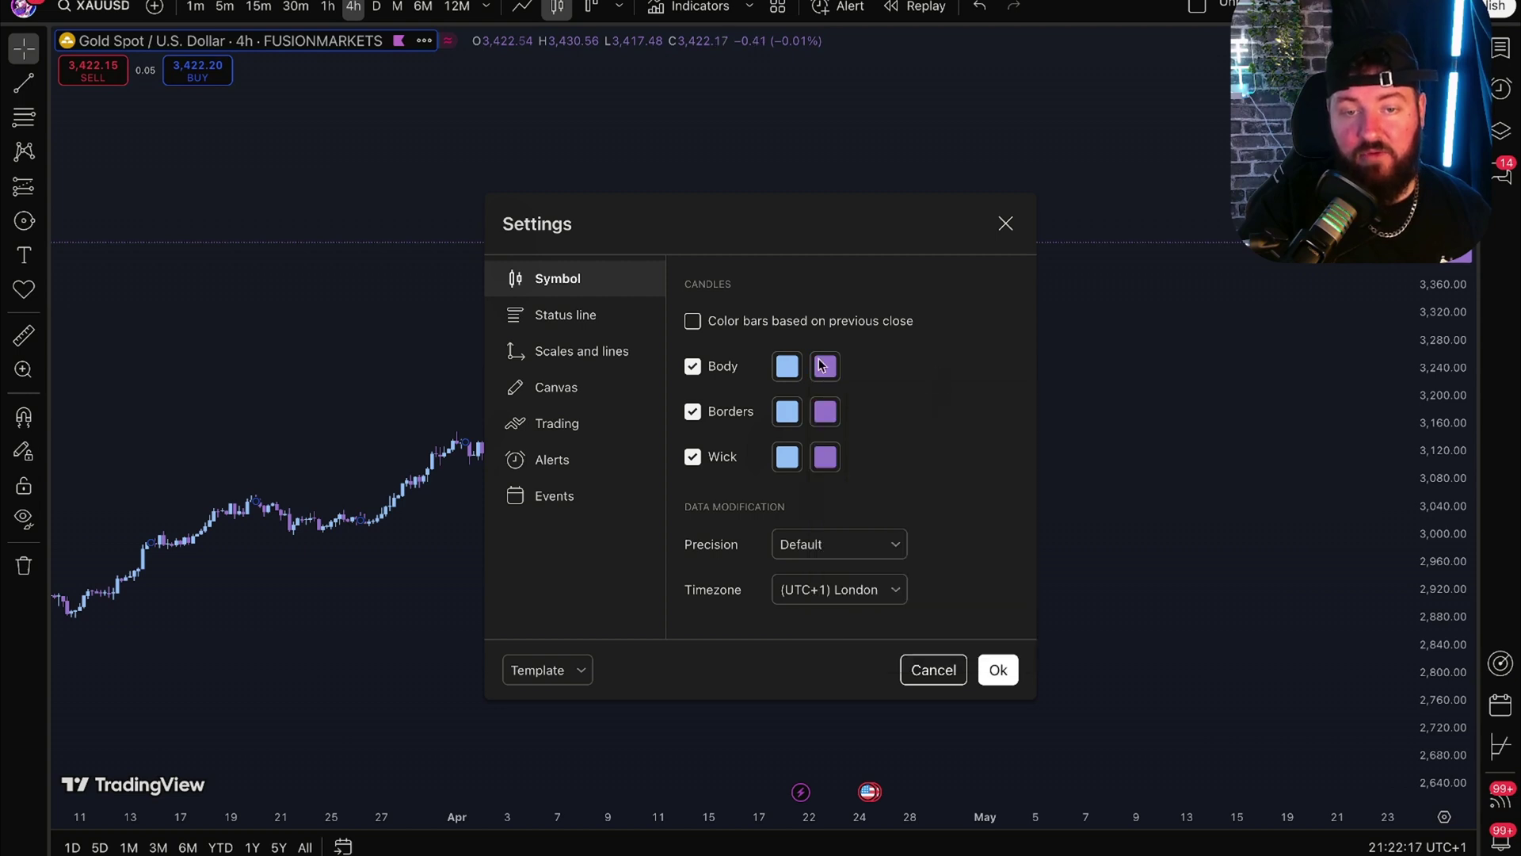
- Review the canvas background and grid line options and close the chart settings
click(596, 389)
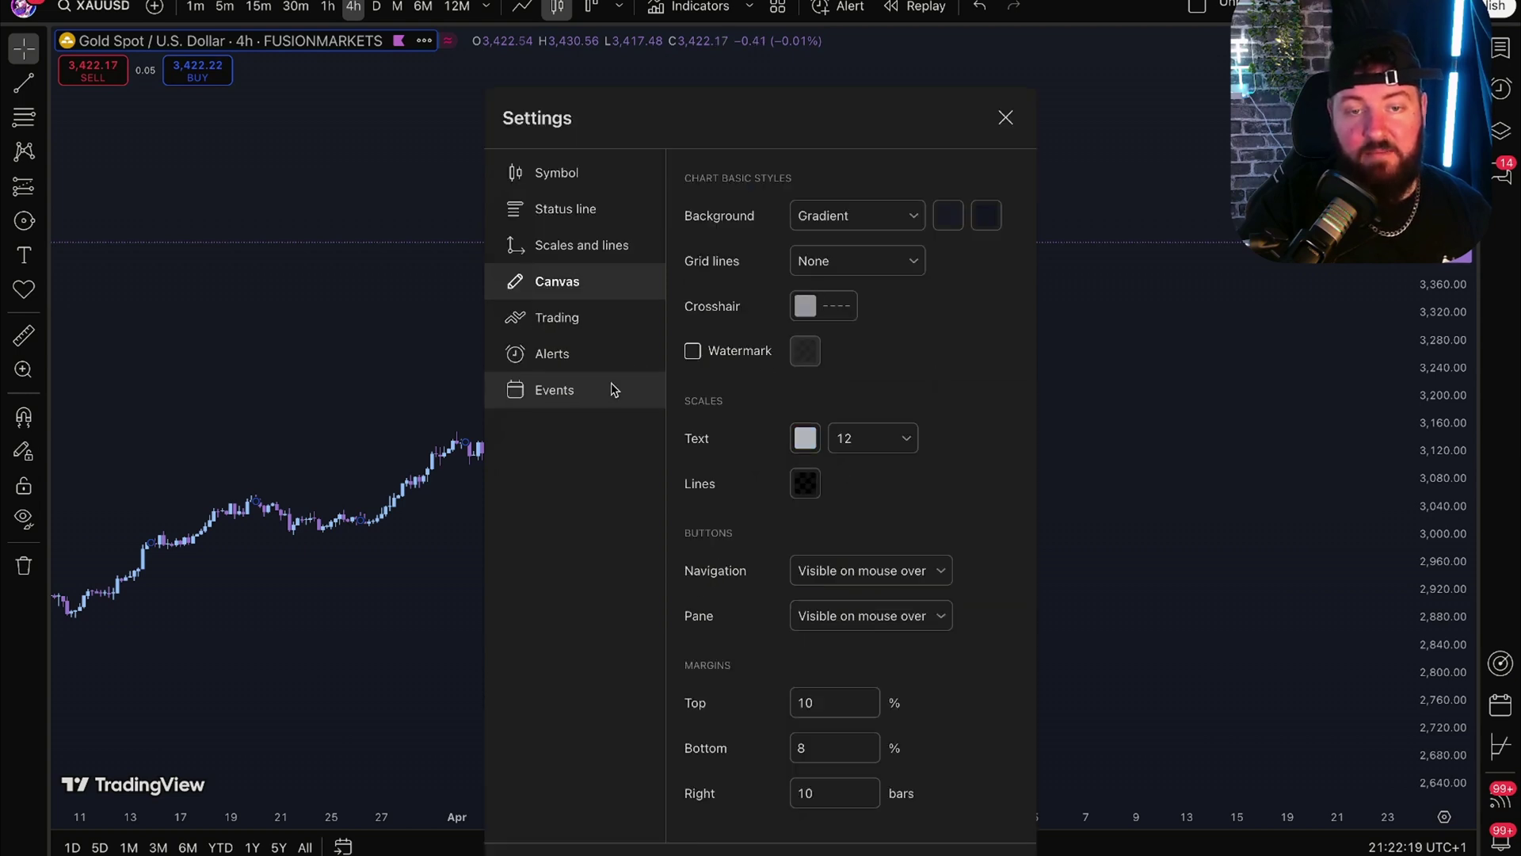
click(907, 219)
click(942, 269)
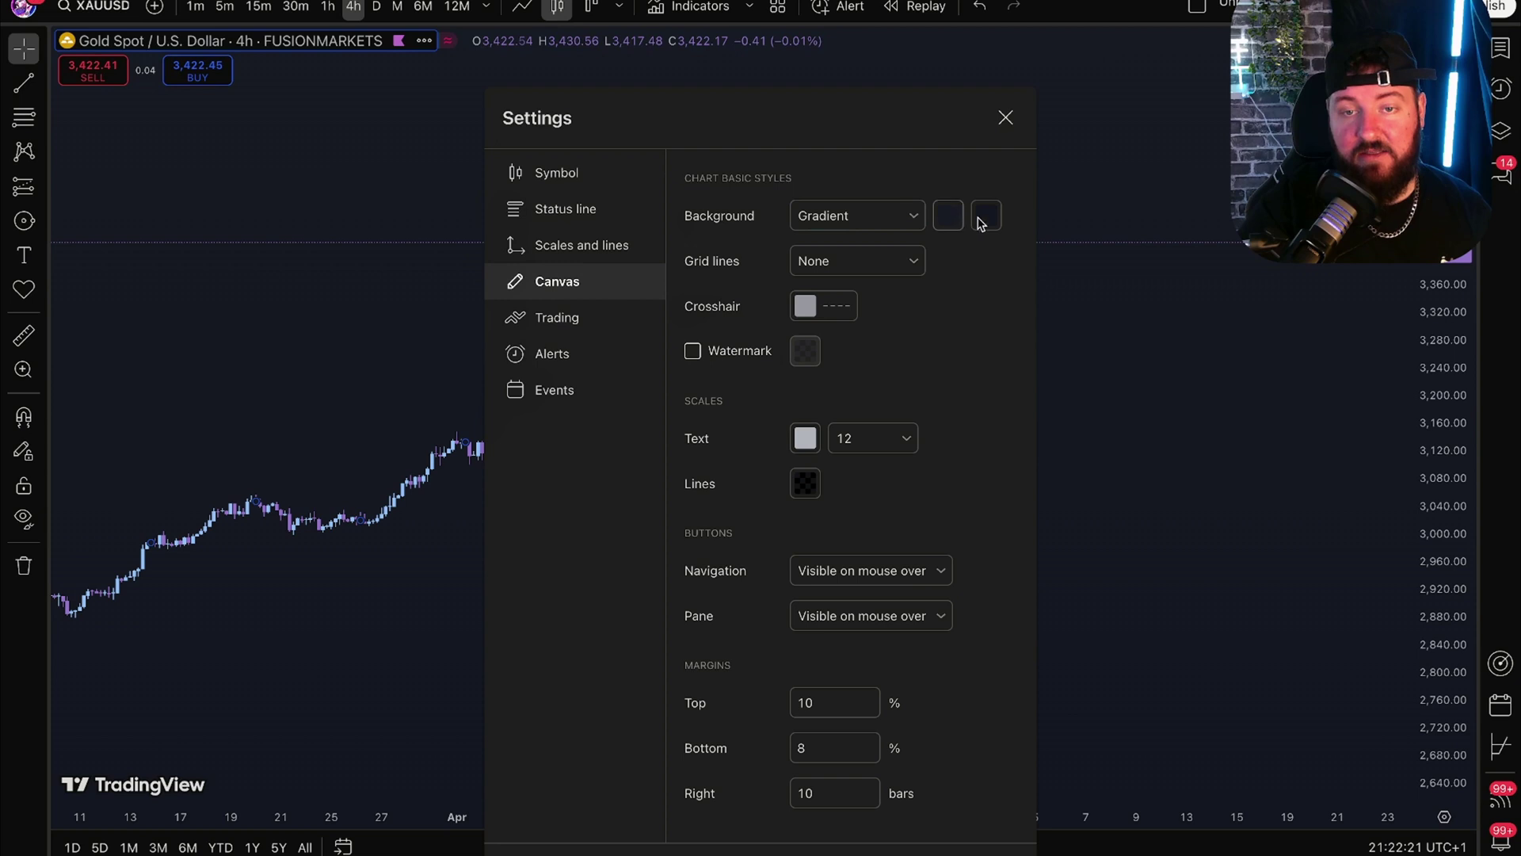
click(894, 269)
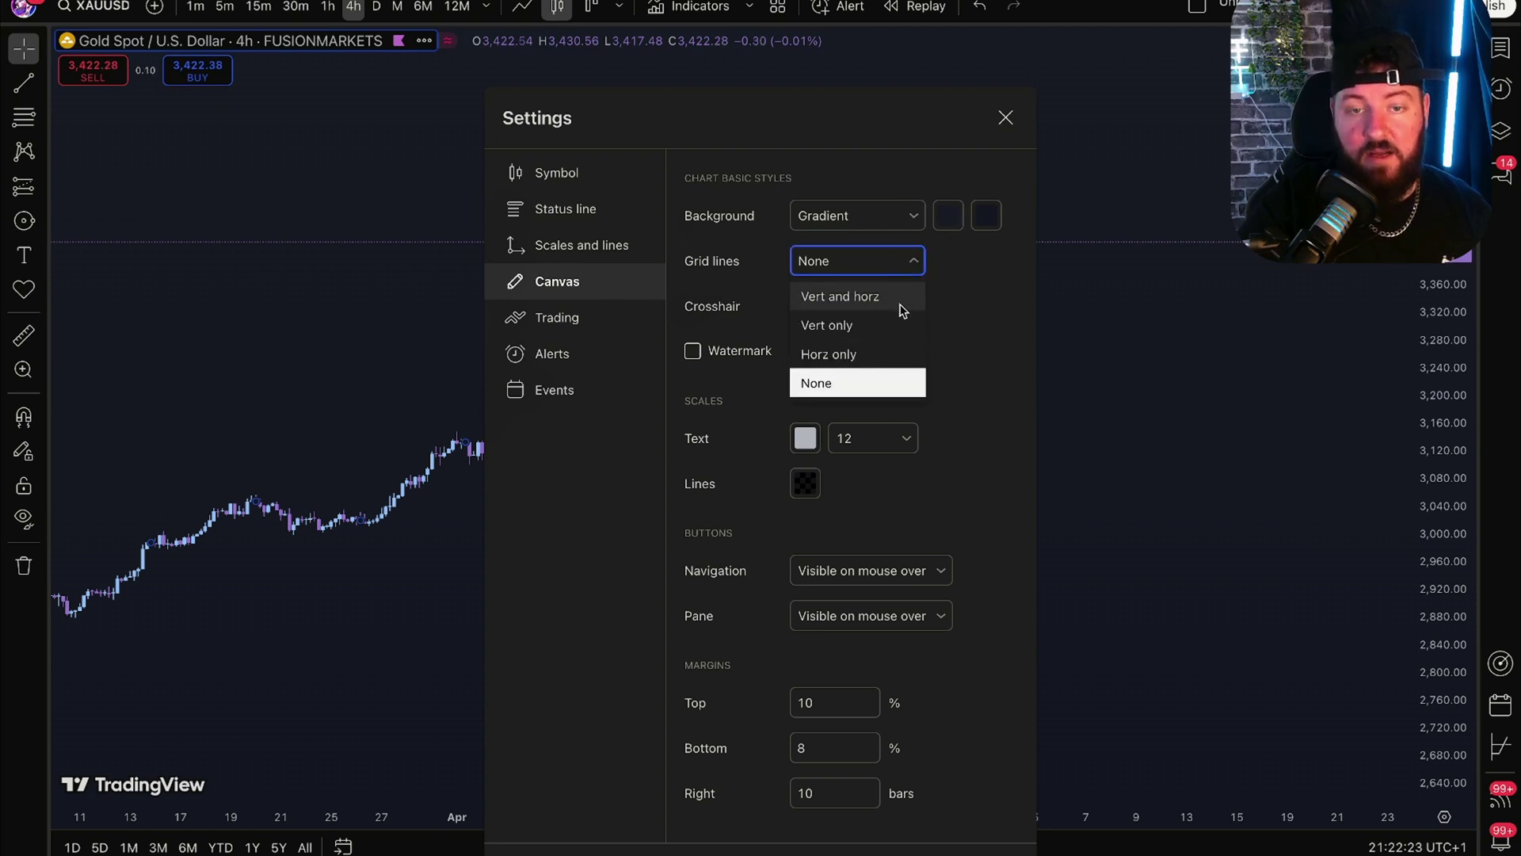
click(988, 333)
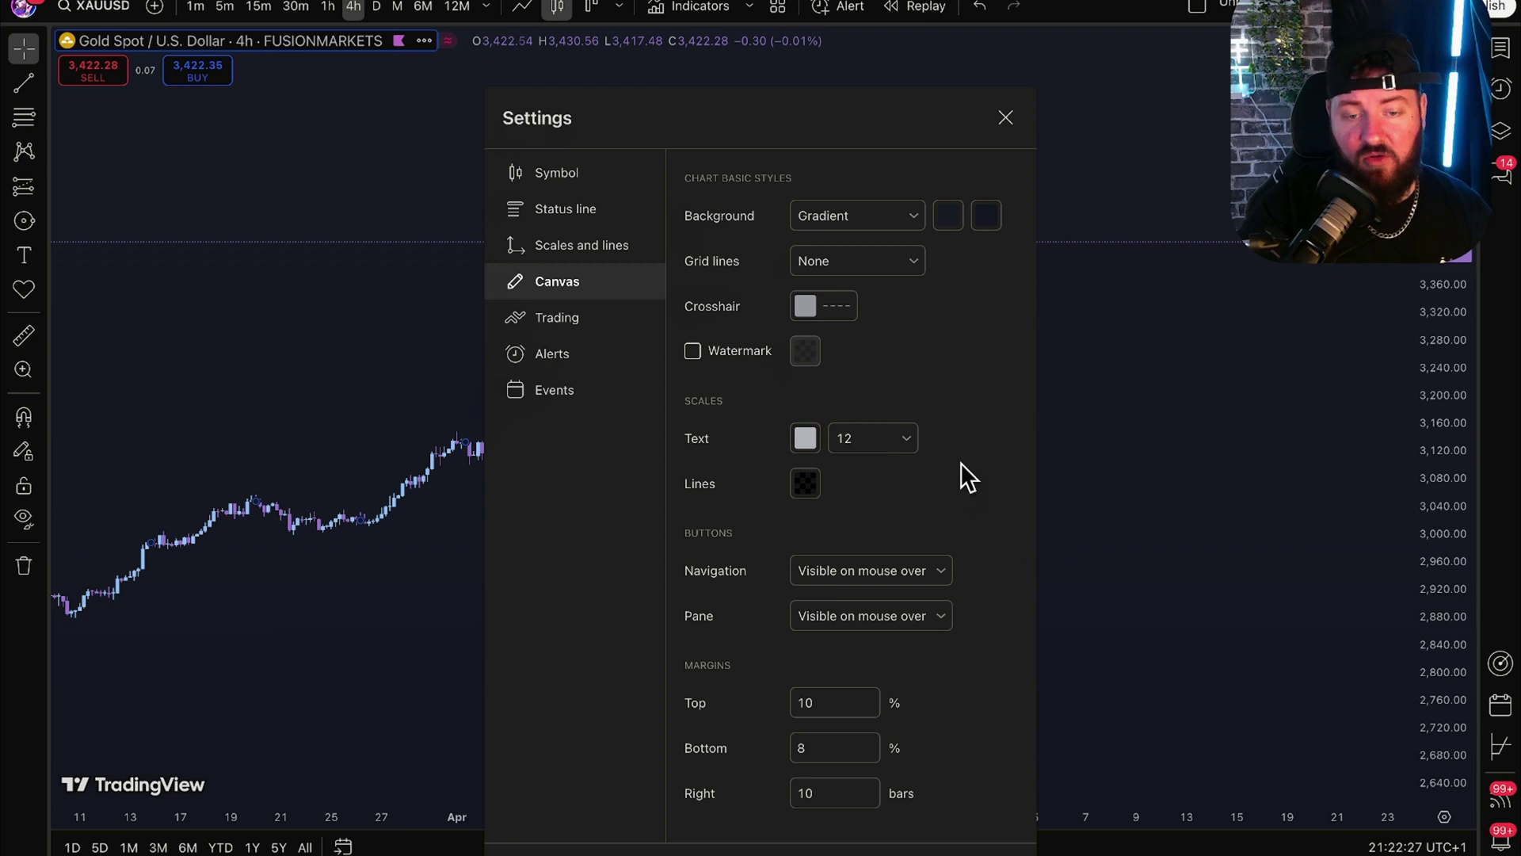
click(1003, 854)
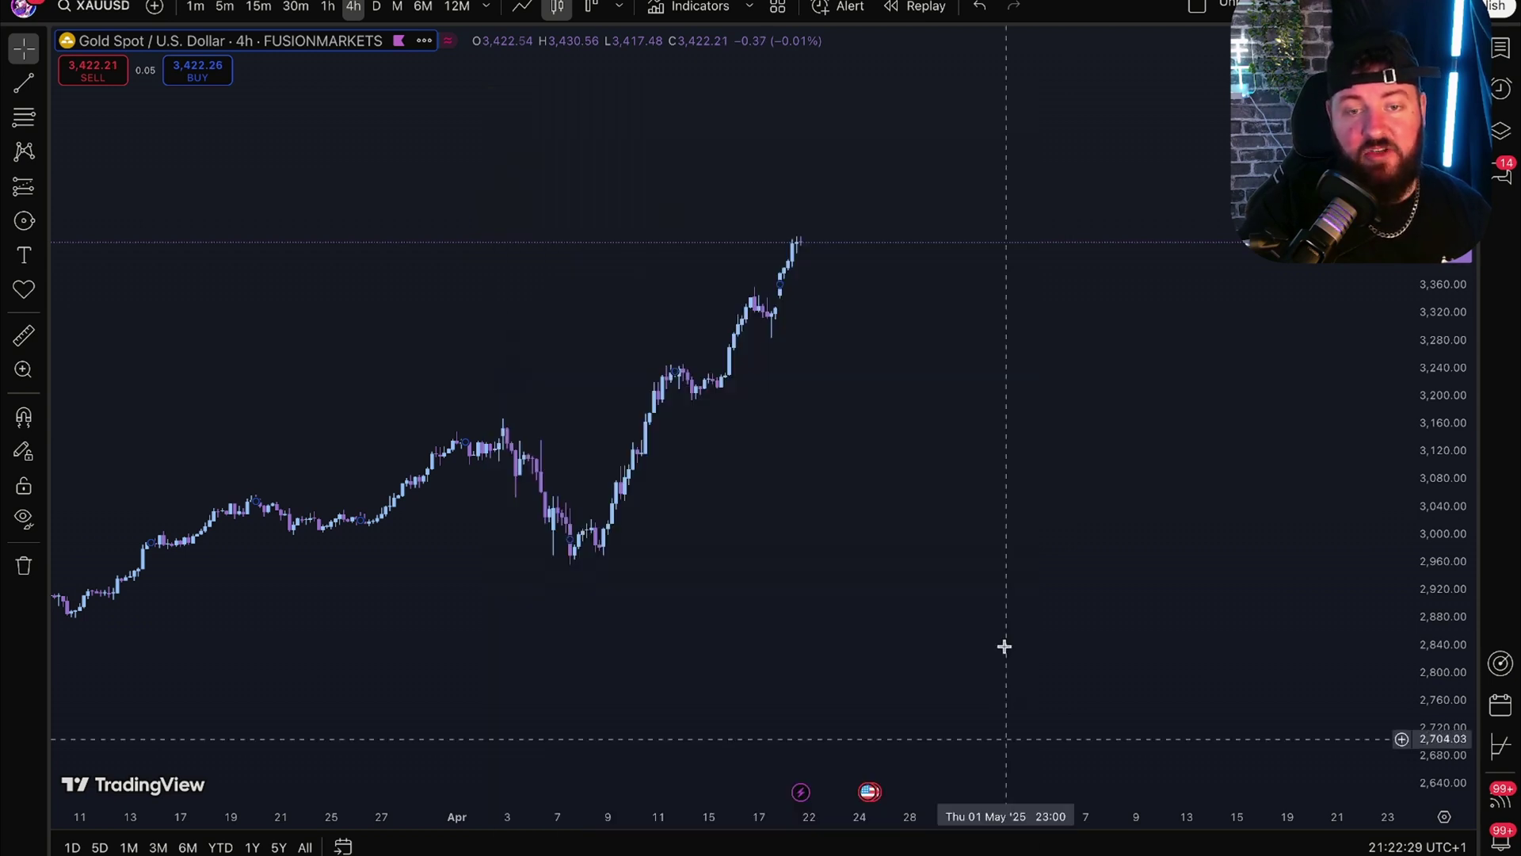
- Add Trend Line, Ray, Horizontal Line, Horizontal Ray, Vertical Line, Fib Retracement, Long Position and Short Position to the favorite drawing tools
click(41, 79)
mouse_move(131, 106)
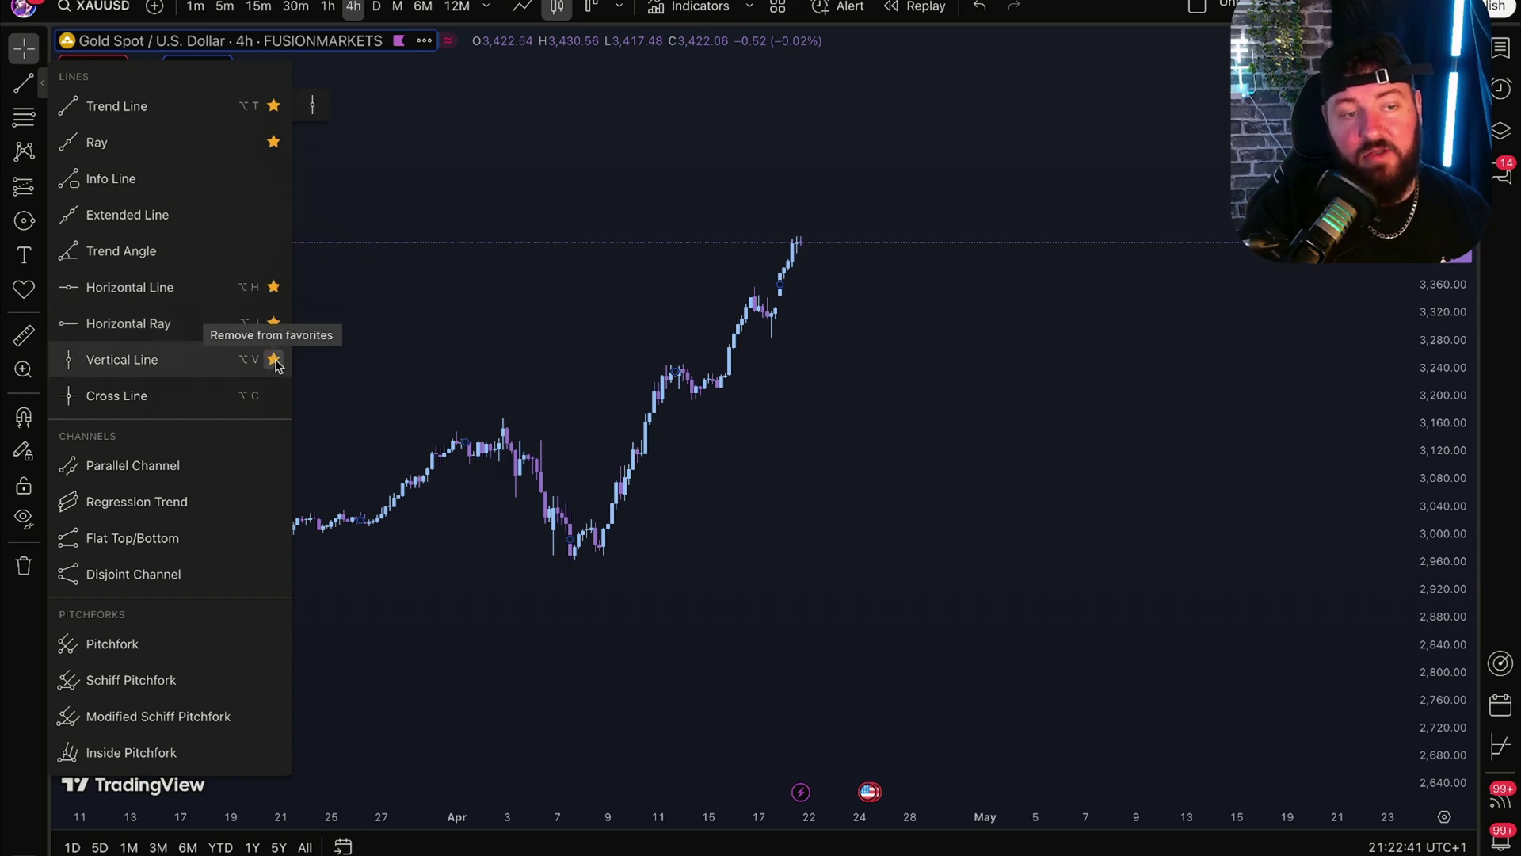
click(40, 122)
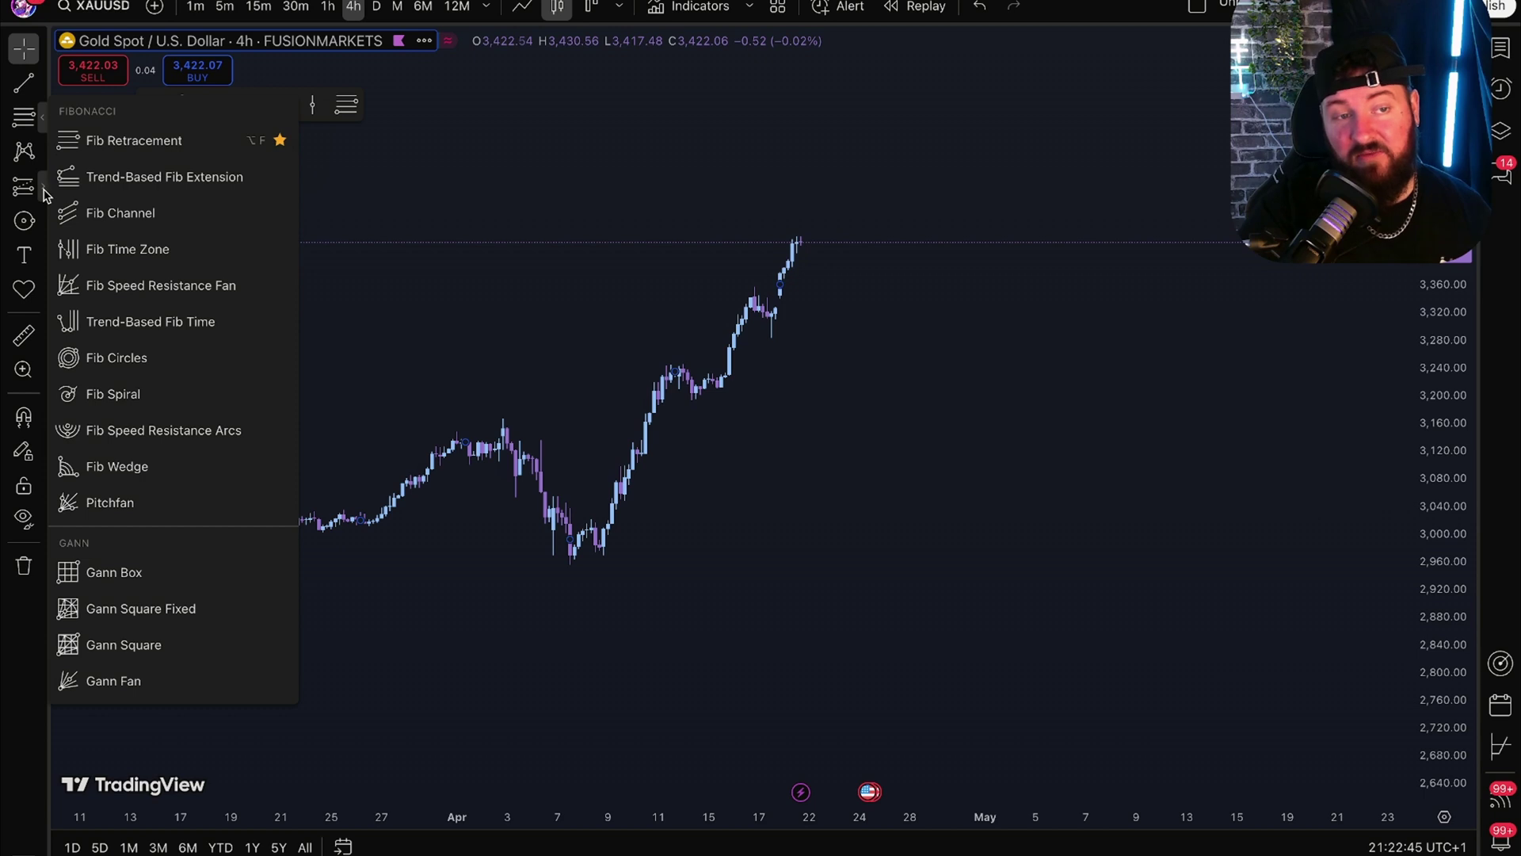
click(44, 194)
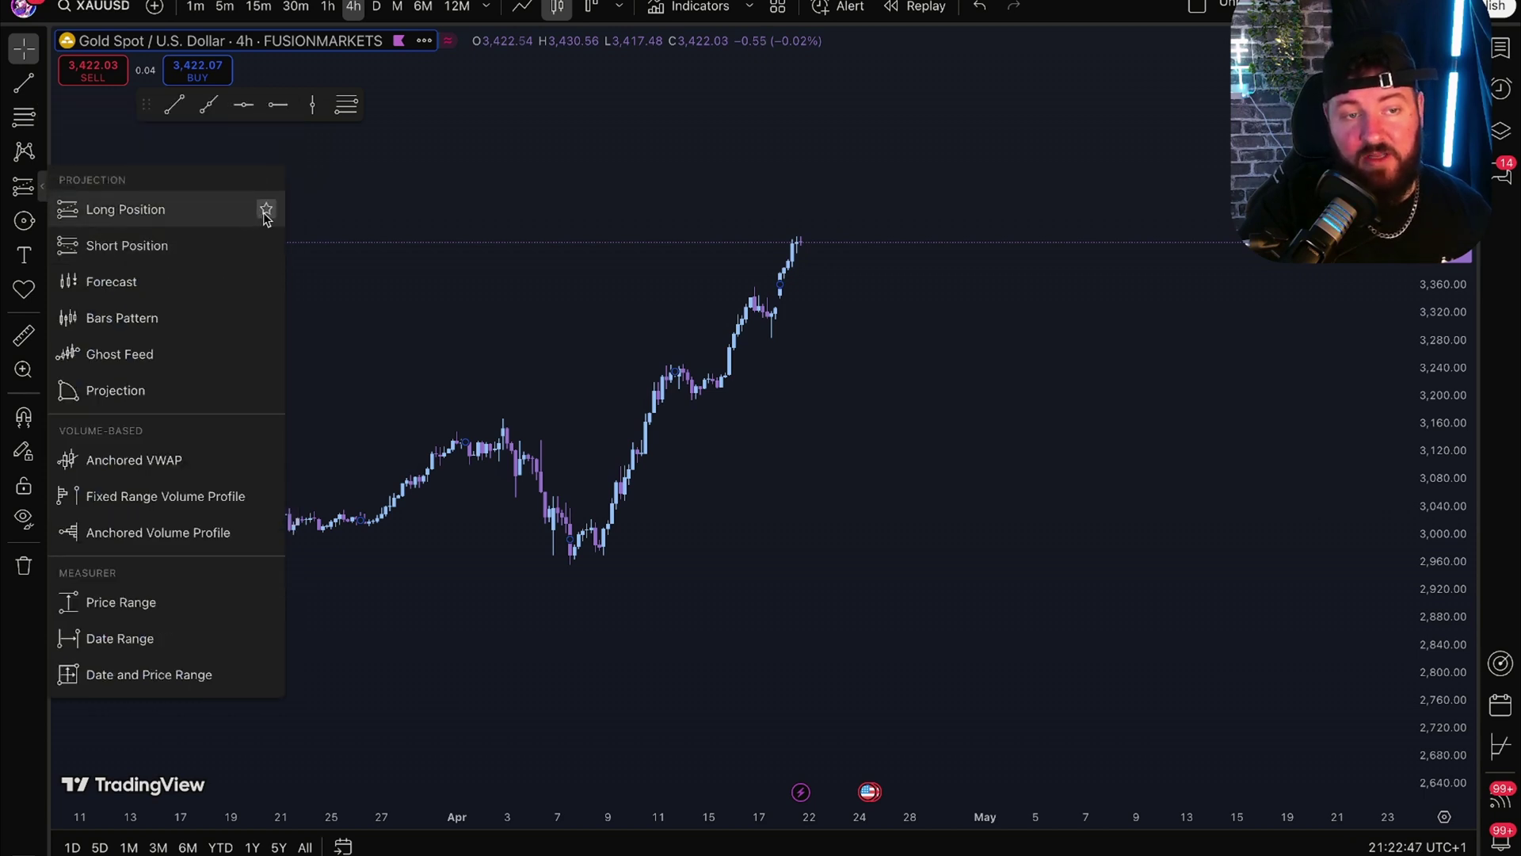
click(266, 211)
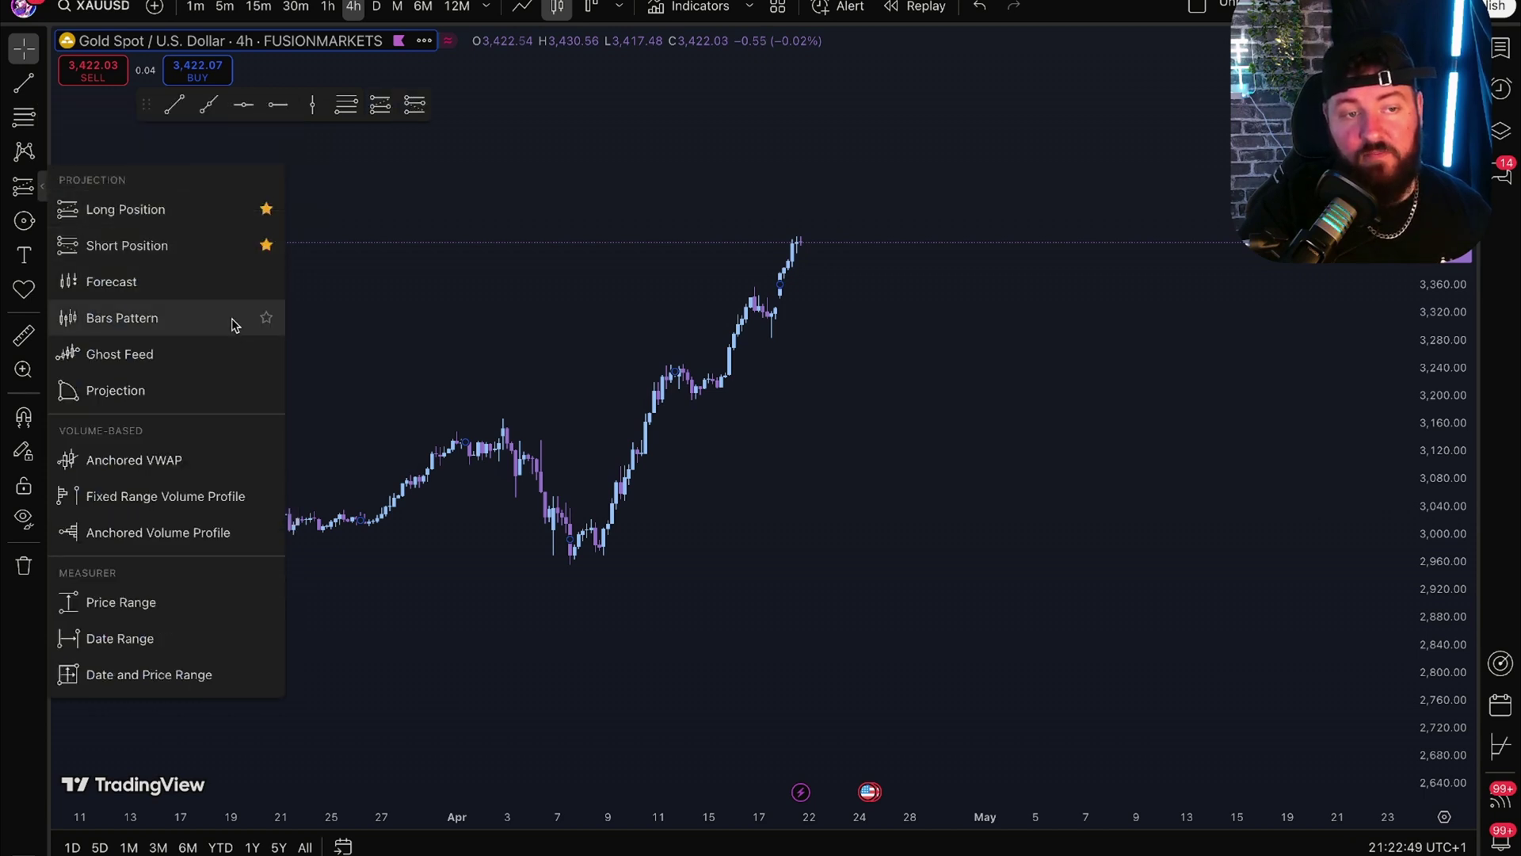
- Add Brush, Rectangle, Path, Circle and Text to the favorite drawing tools and move the favorites toolbar away from the price buttons
click(42, 221)
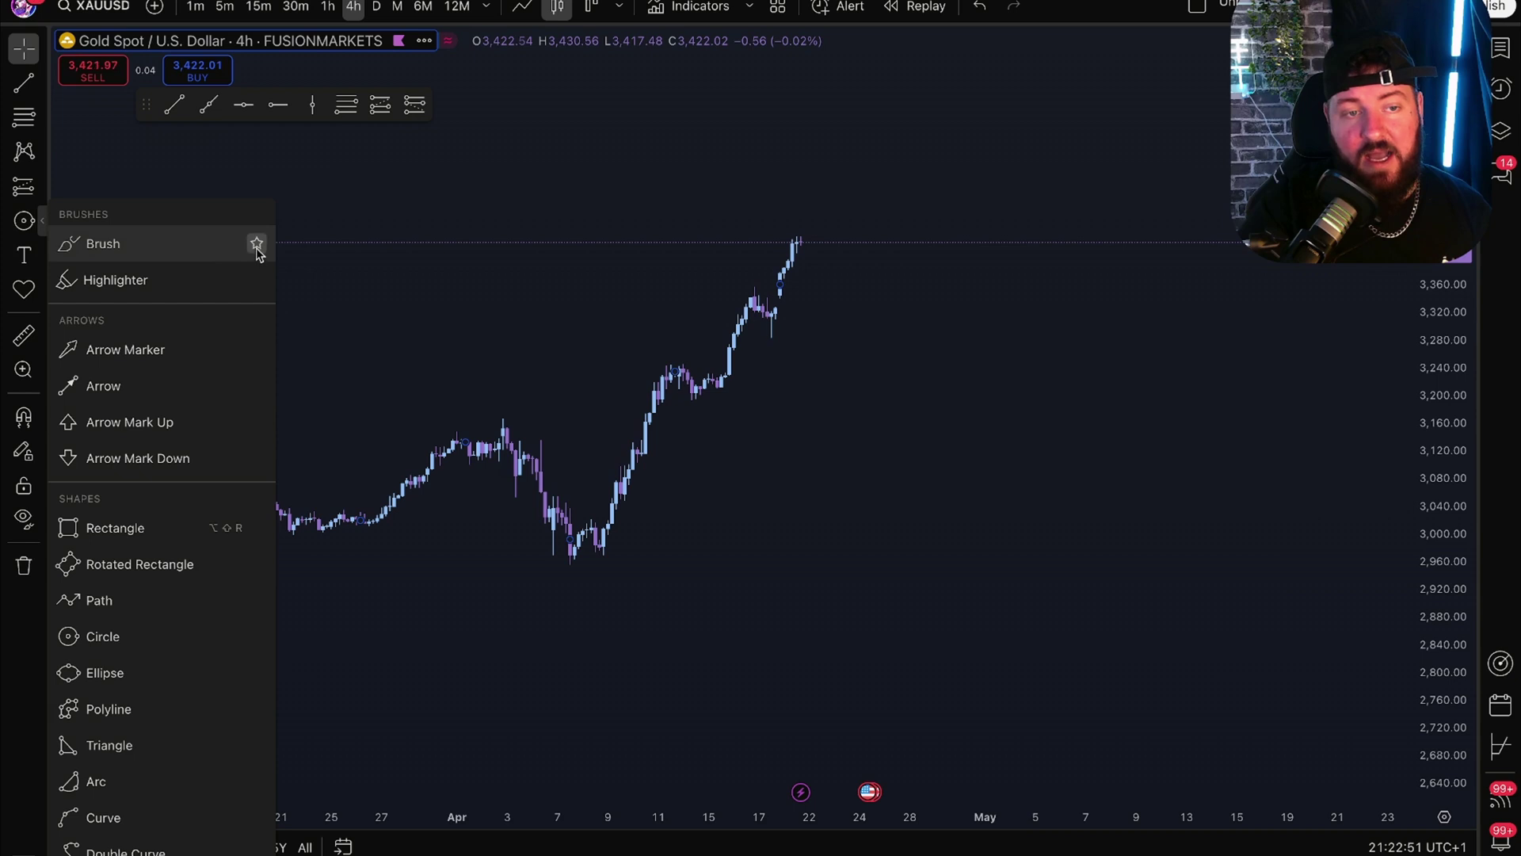
click(257, 246)
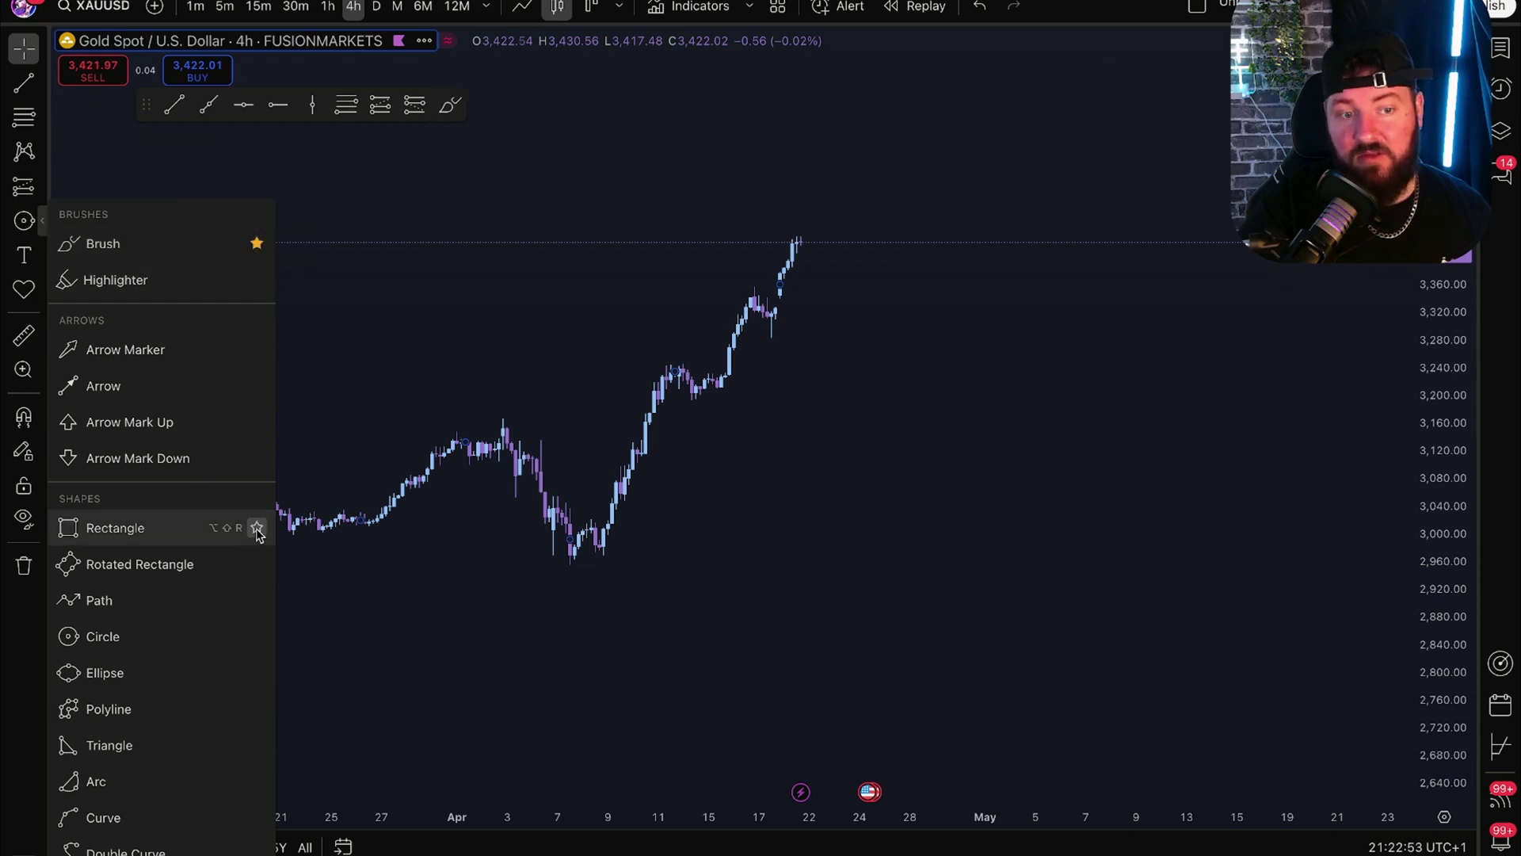
click(257, 528)
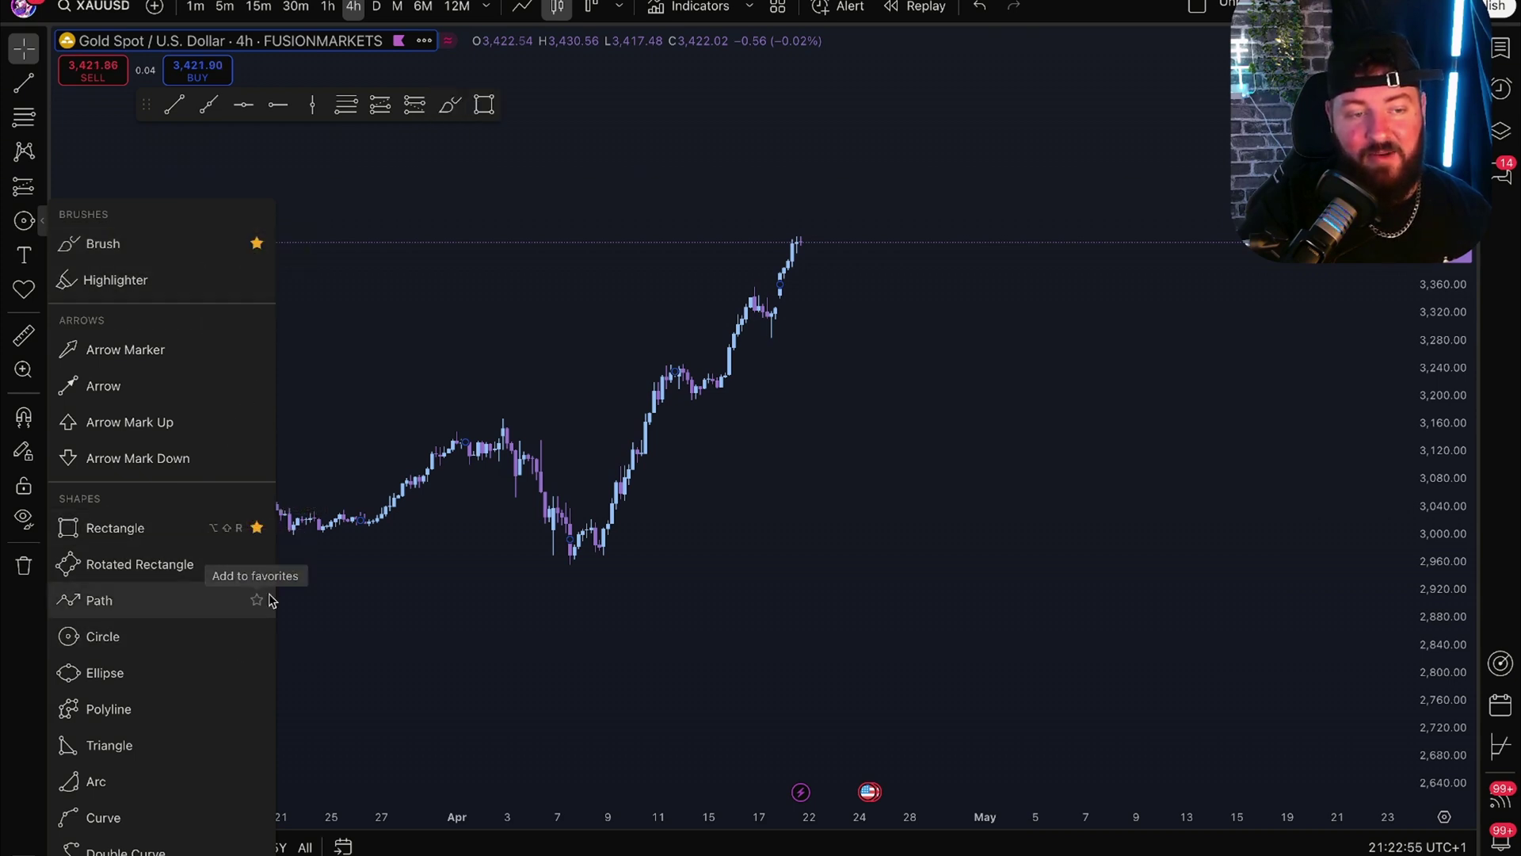
click(257, 636)
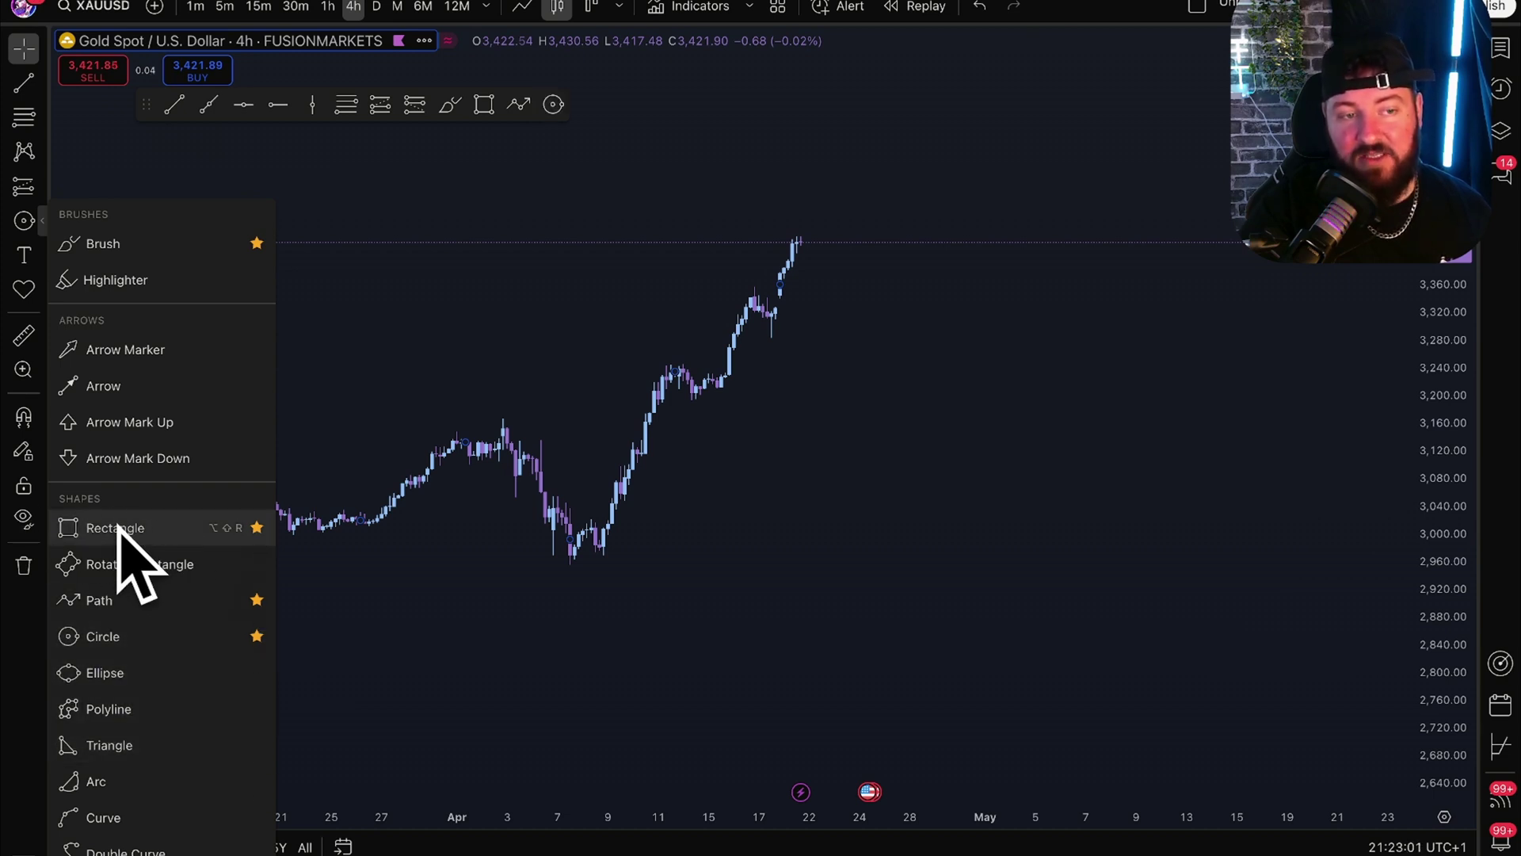
click(42, 255)
mouse_move(145, 104)
mouse_down()
mouse_move(931, 155)
mouse_move(829, 107)
mouse_up()
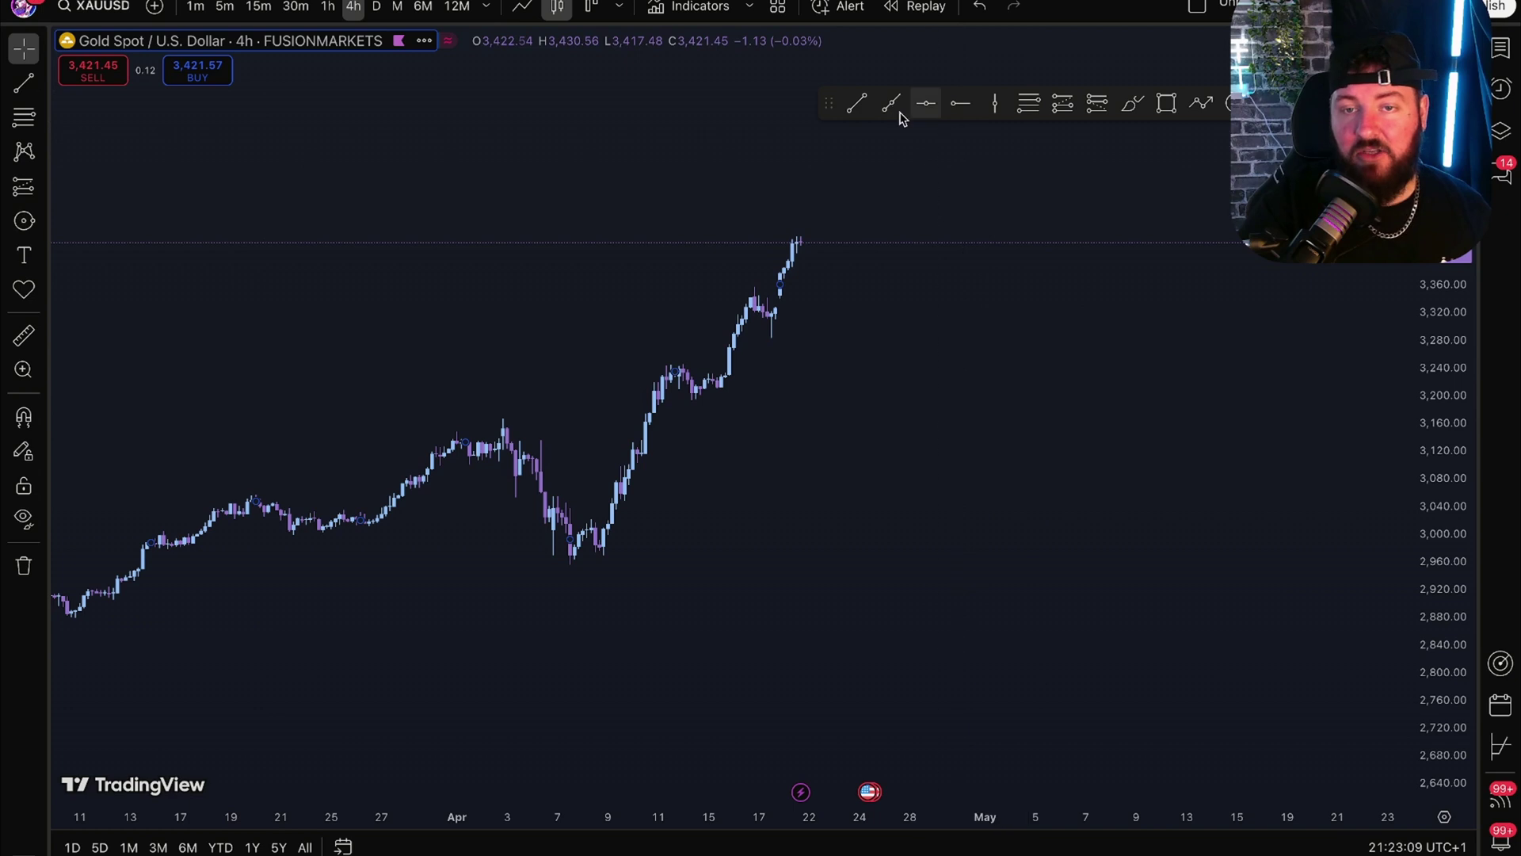
- Draw a rising trend line across the latest candles, from about 1 April to early May
click(856, 103)
click(461, 298)
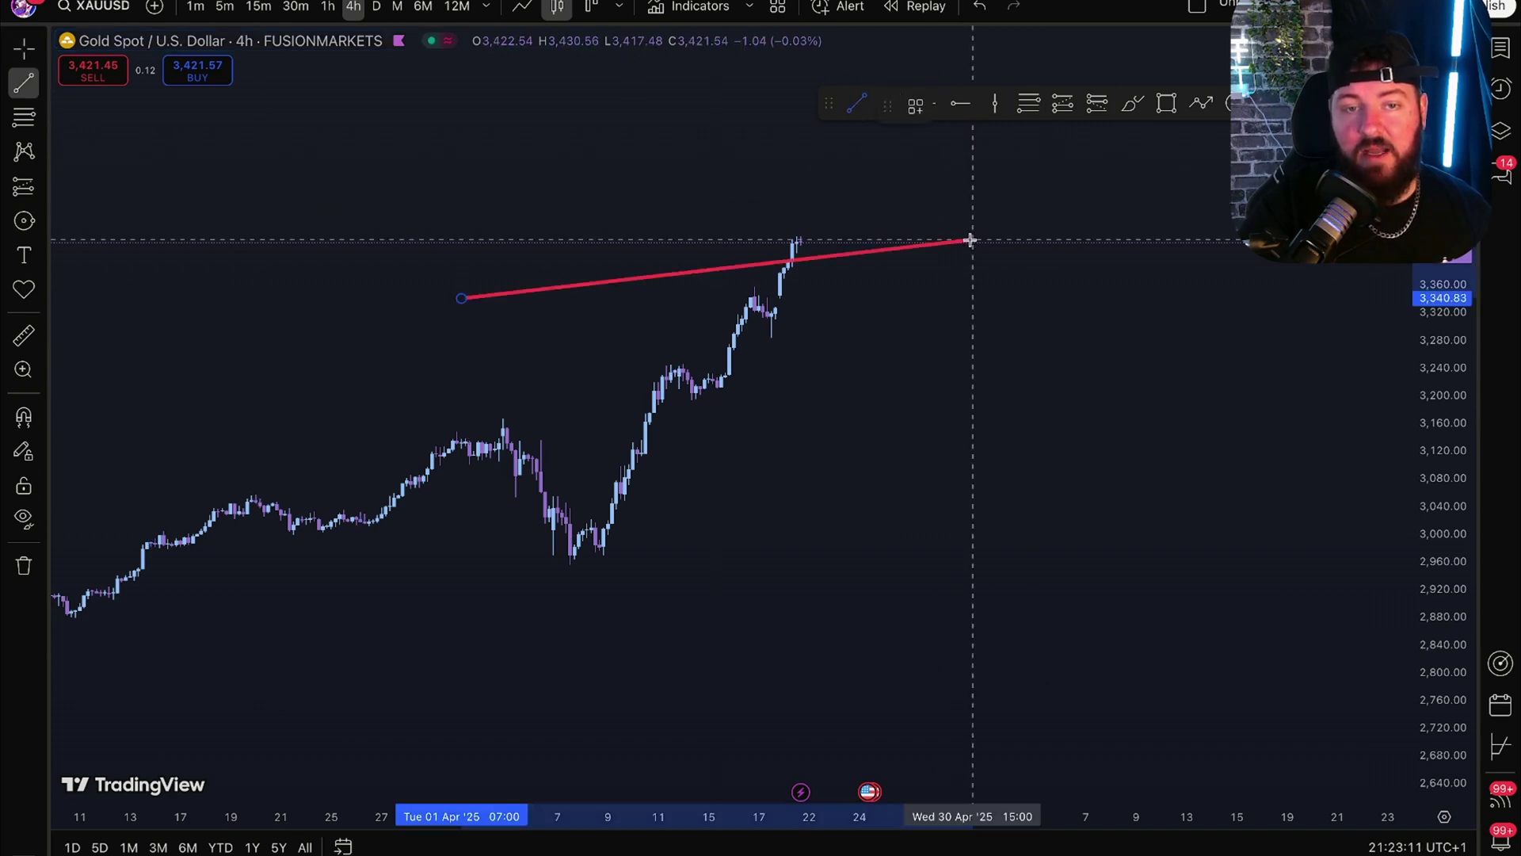
click(1006, 208)
right_click(889, 150)
click(809, 212)
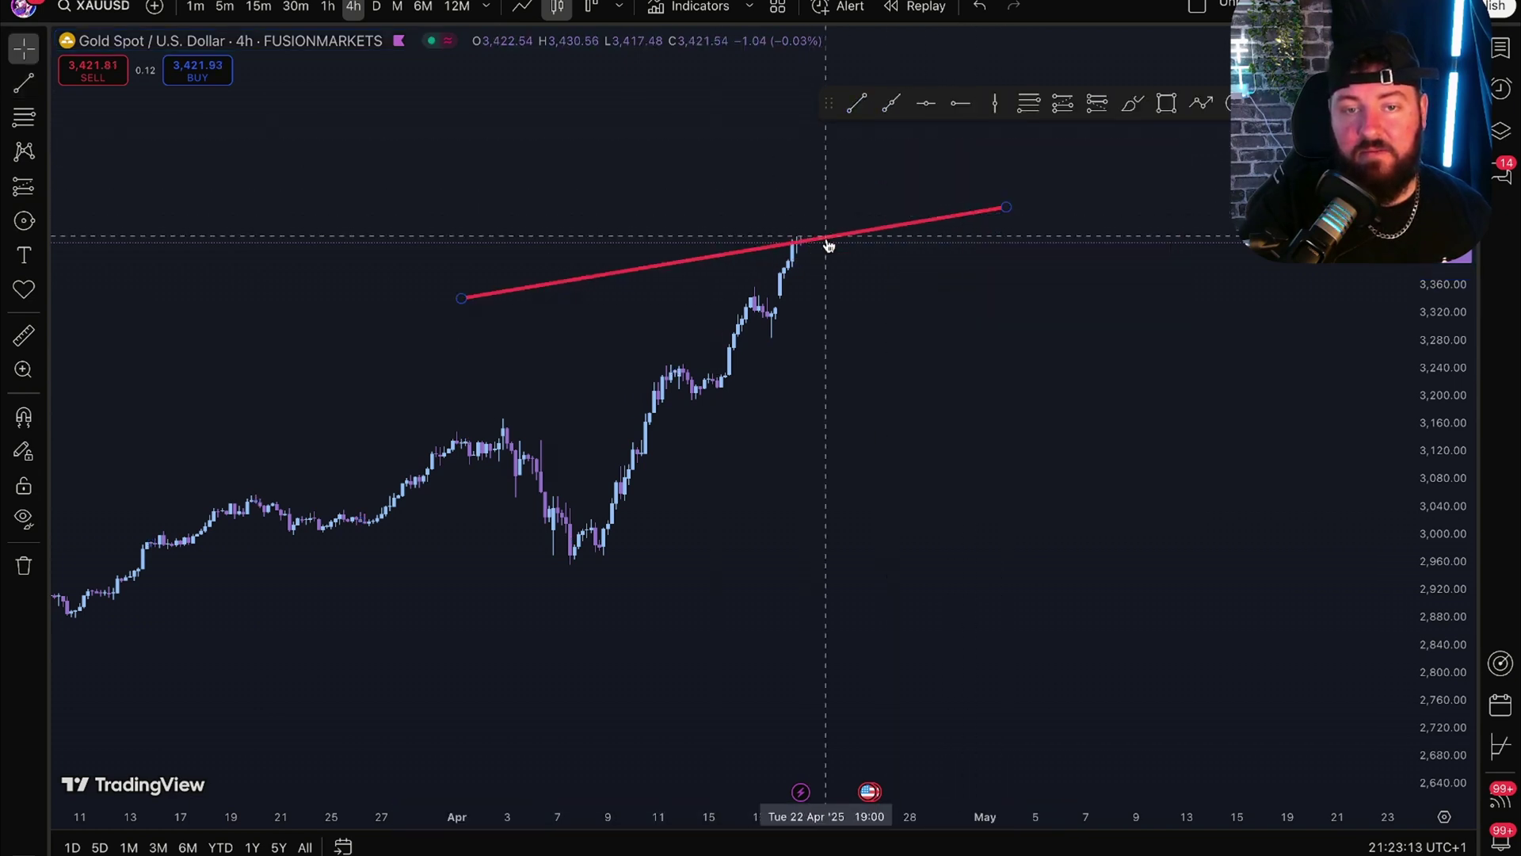
- Try the line color options on the trend line and delete the line from the chart
click(828, 239)
click(950, 106)
click(953, 144)
click(863, 165)
click(879, 230)
key(Delete)
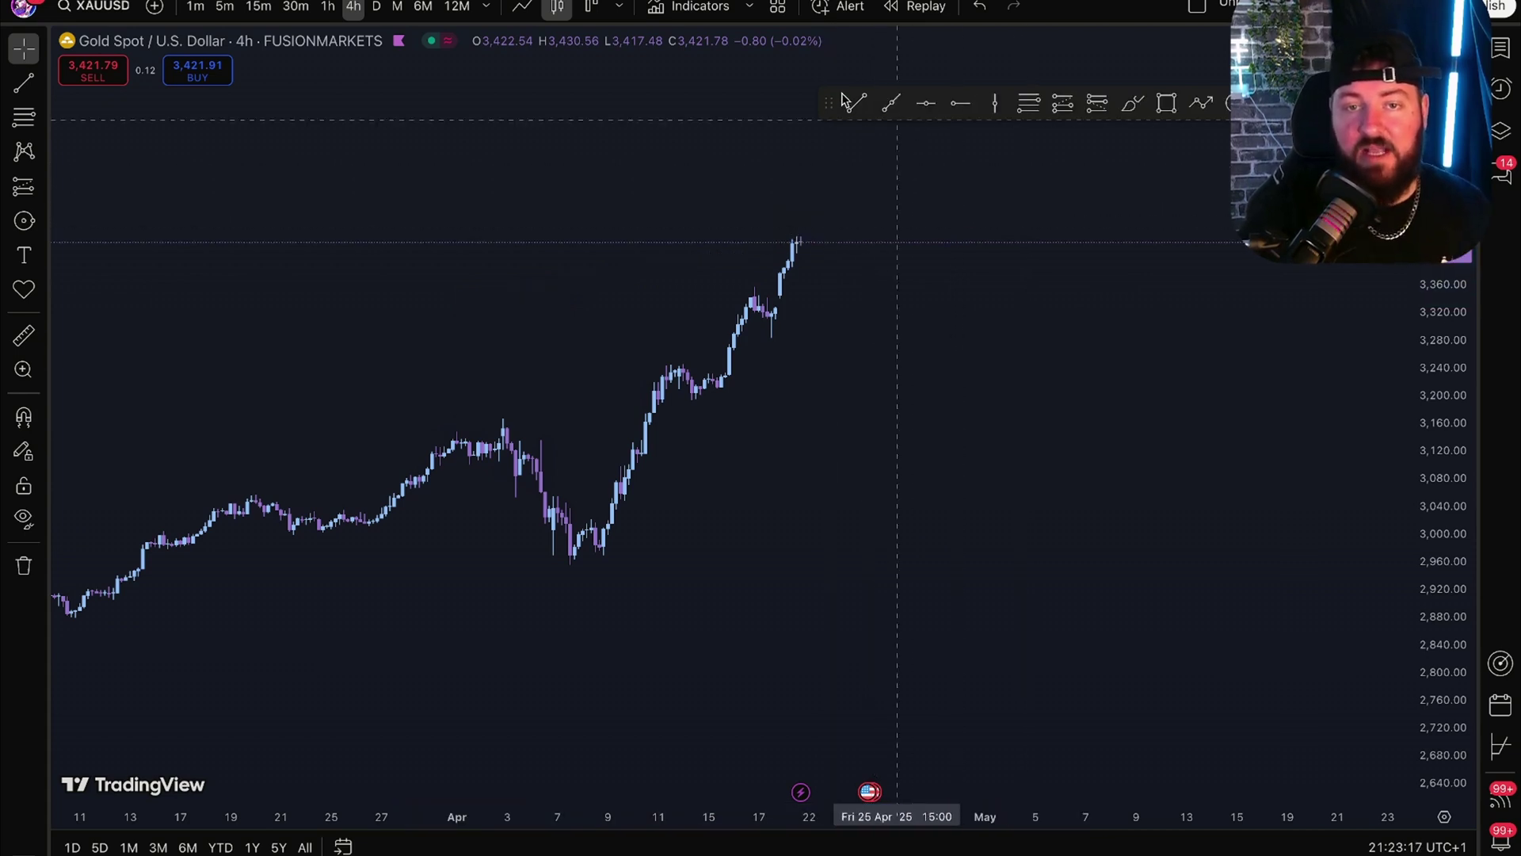
- Draw a wide, thin rectangle across the recent candles and move it lower, to about 3,271–3,316
click(1166, 105)
click(603, 271)
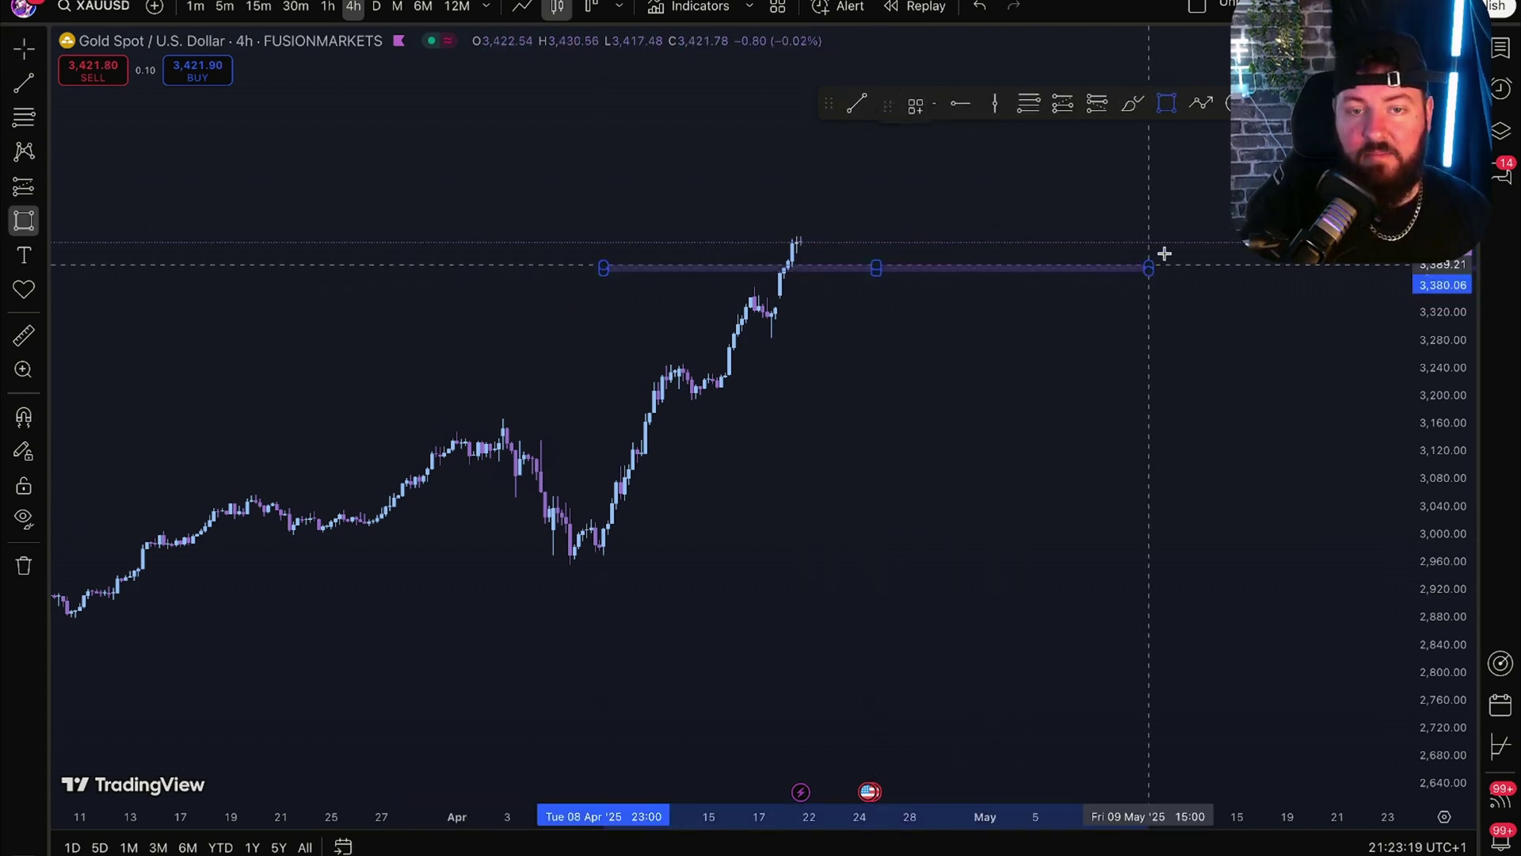
click(1169, 240)
mouse_move(1015, 268)
mouse_down()
mouse_move(1015, 327)
mouse_move(981, 344)
mouse_up()
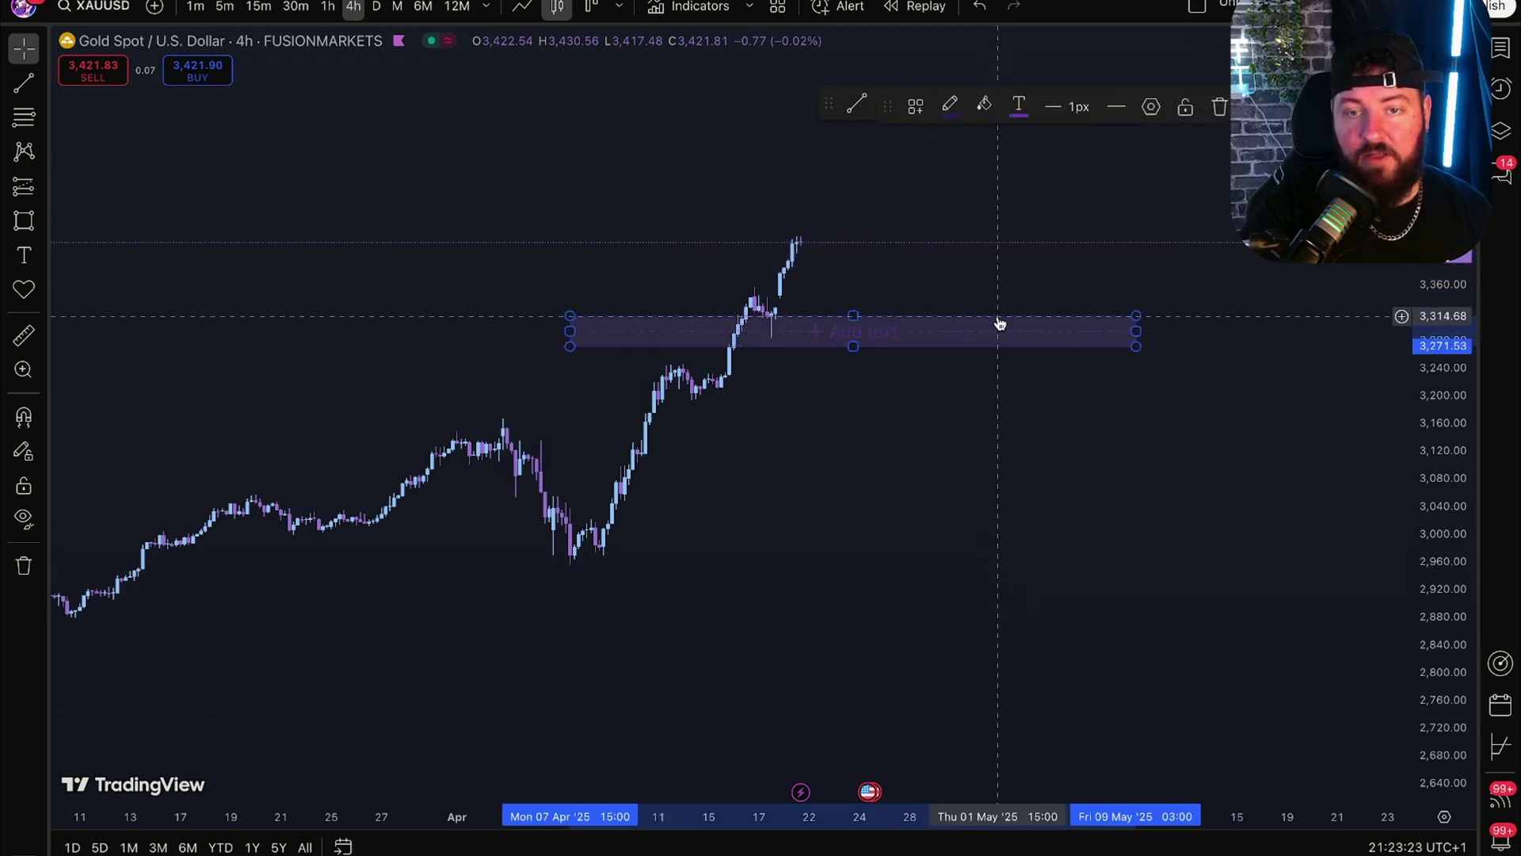
- Look through the rectangle's settings and delete the rectangle from the chart
double_click(998, 325)
click(677, 378)
click(624, 377)
click(678, 377)
click(726, 432)
click(903, 336)
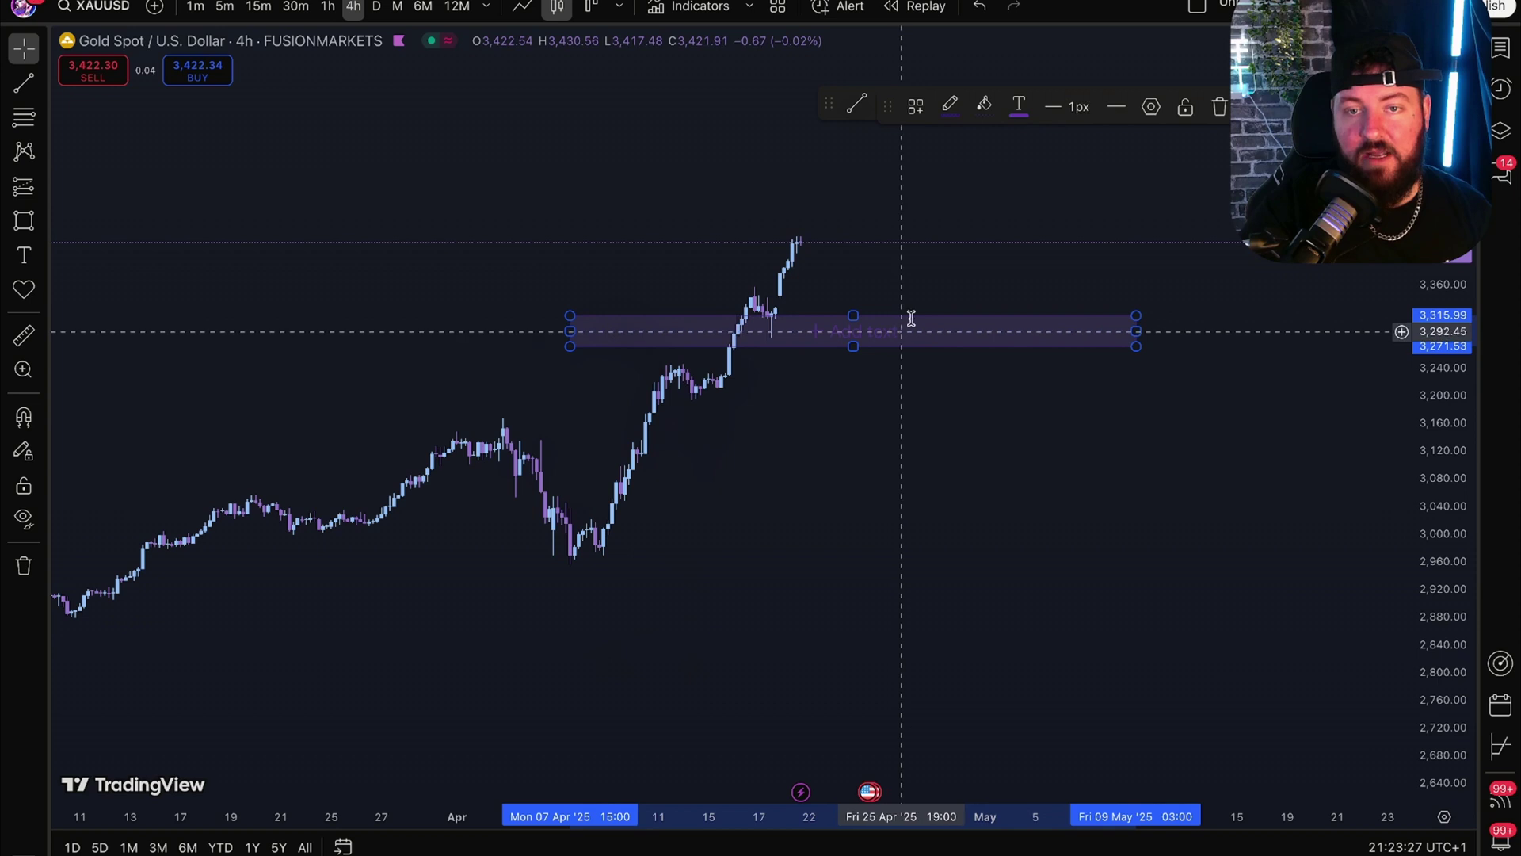
key(Delete)
- Open the watchlist beside the chart to show the forex, indices and gold, and crypto symbols
scroll(930, 414, down, 3)
drag(904, 436, 727, 430)
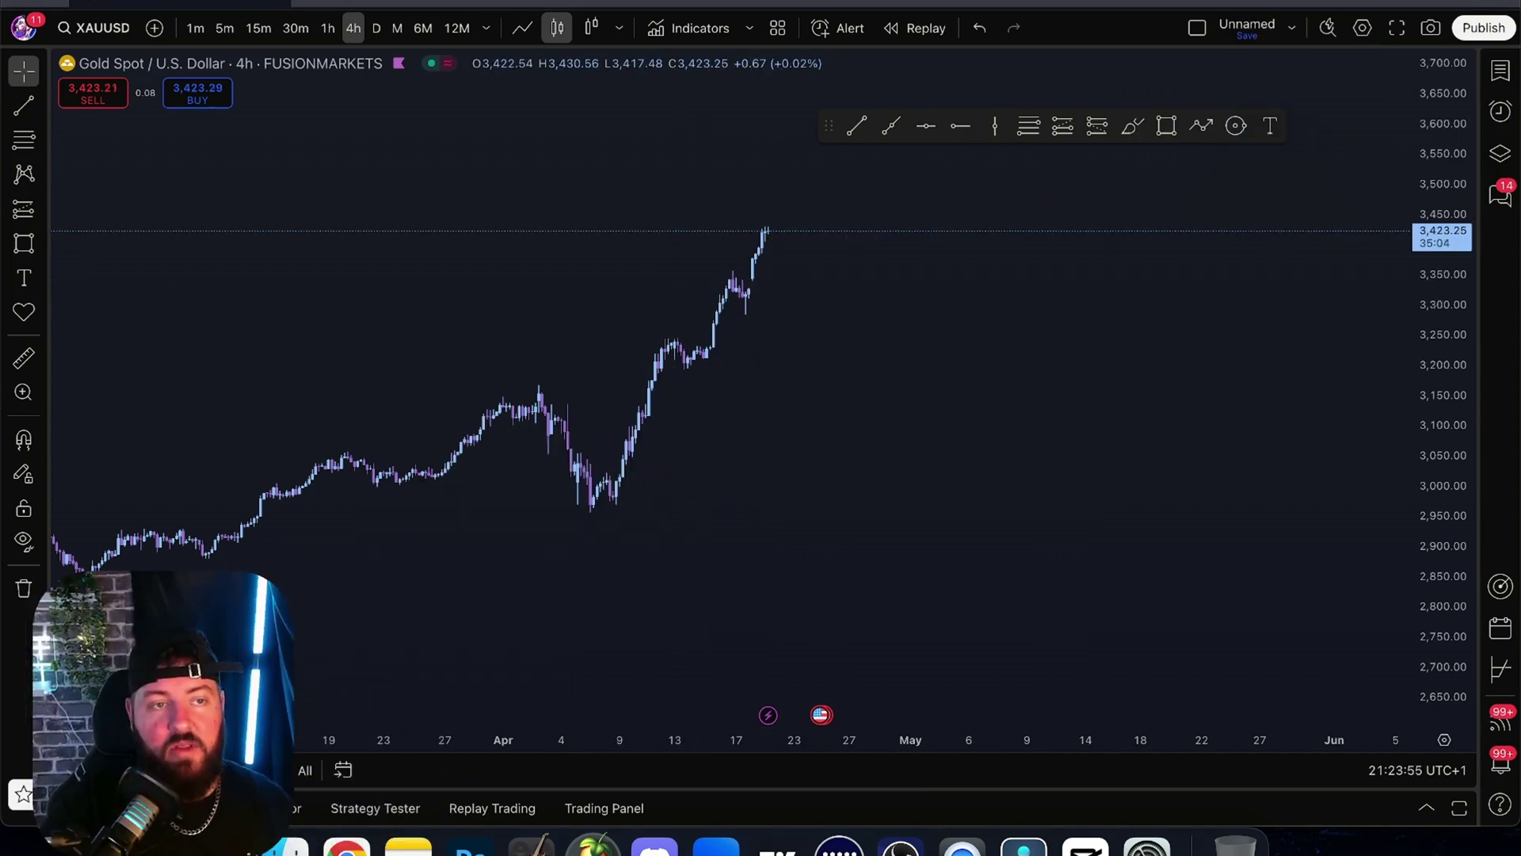
click(54, 2)
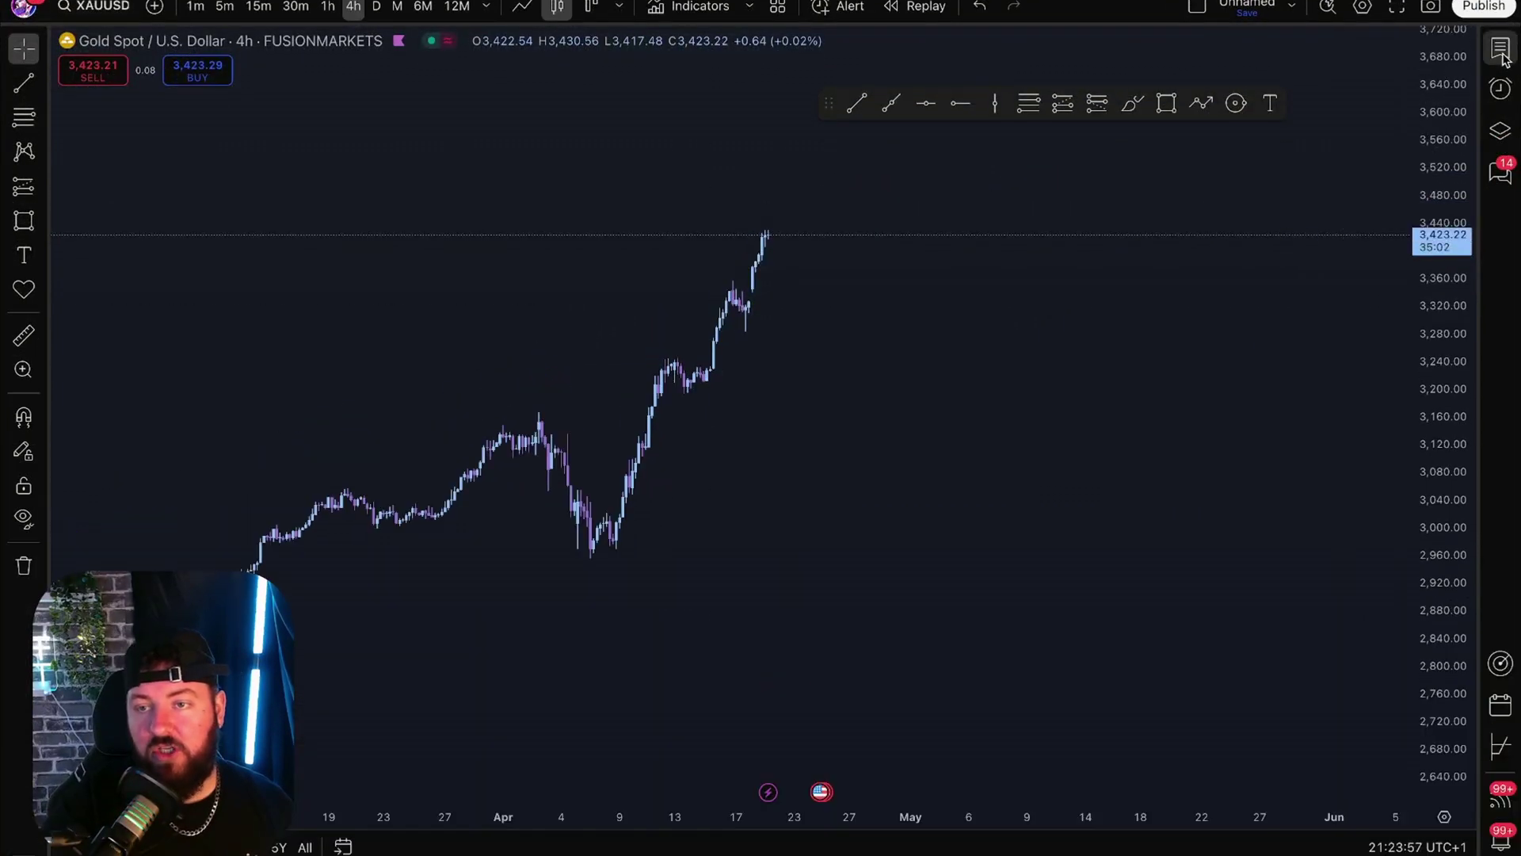
click(1500, 49)
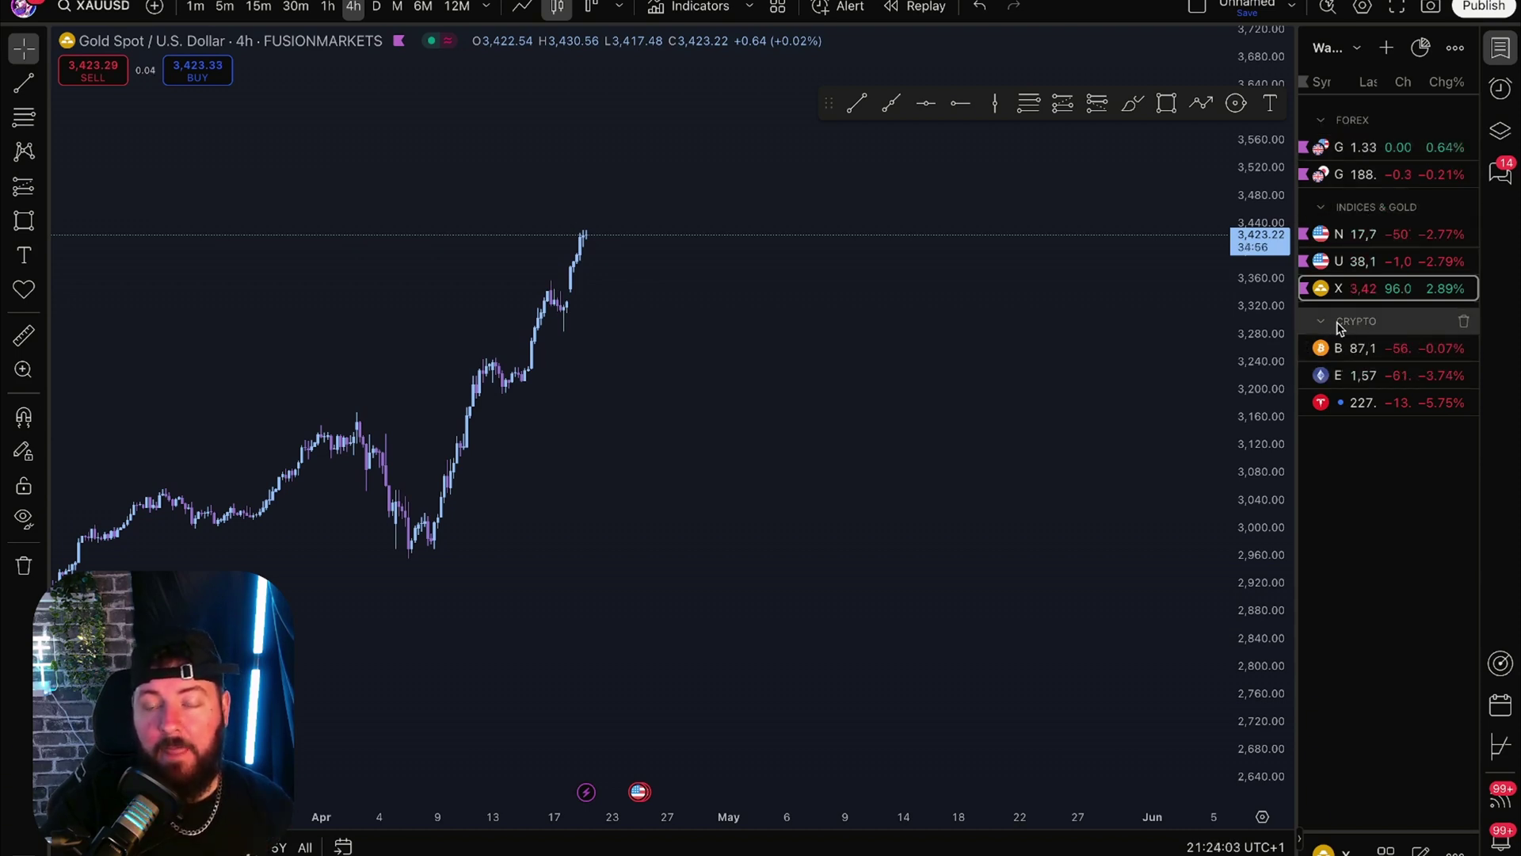
drag(1073, 351, 1050, 369)
scroll(713, 353, up, 3)
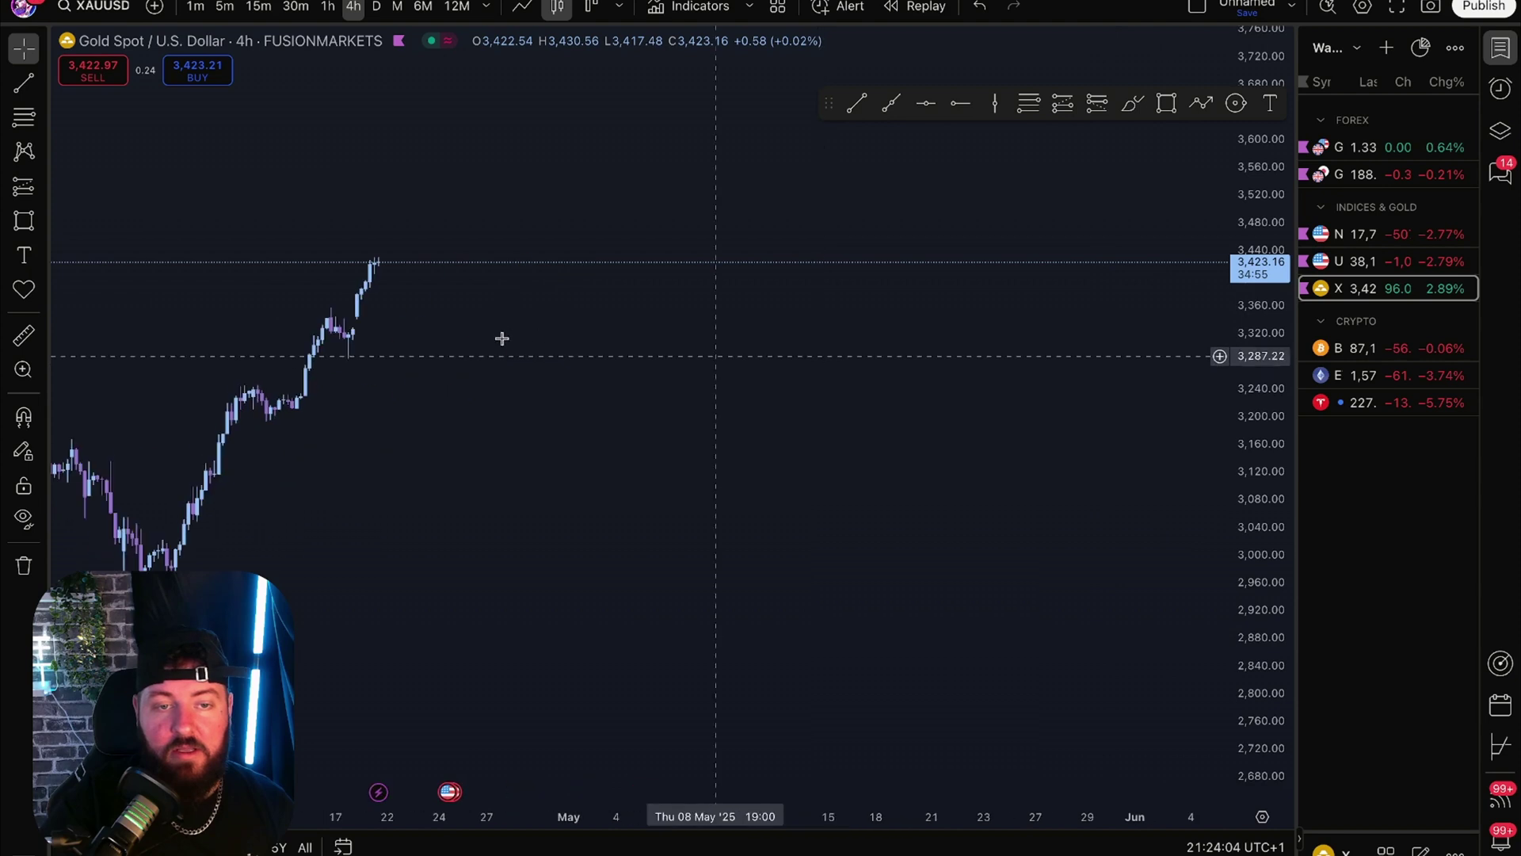